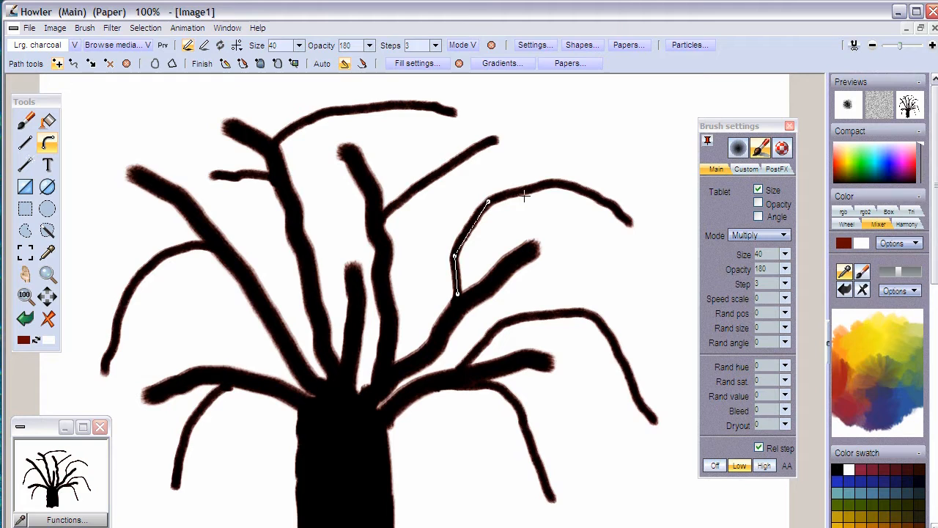
Step: Continue the curved path along the arching upper-right branch, over its crest to just beyond its tip
{"action": "left_click", "coordinate": [551, 180]}
{"action": "left_click", "coordinate": [631, 224]}
{"action": "left_click", "coordinate": [645, 237]}
Step: Choose the lobed leaf cluster between the pointed and maple leaves as brush shape and return to the branch path
{"action": "left_click", "coordinate": [27, 122]}
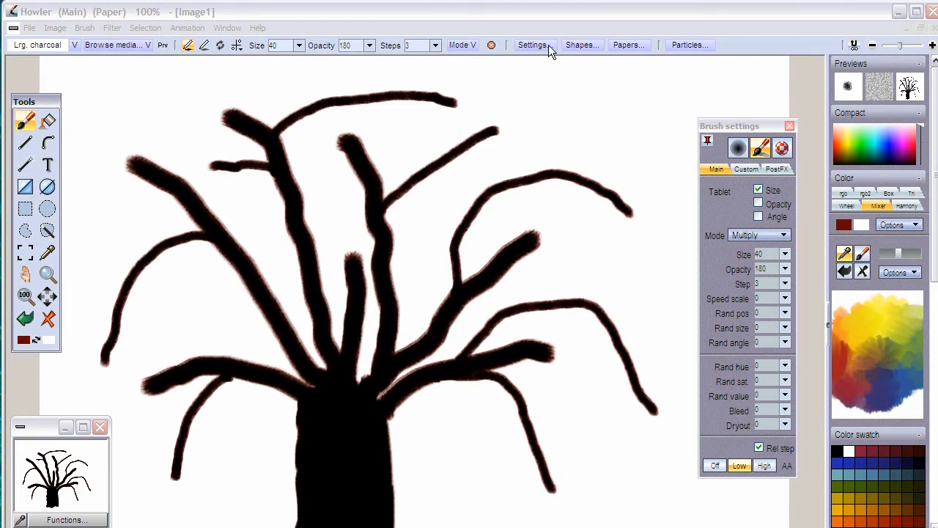
{"action": "left_click", "coordinate": [582, 46]}
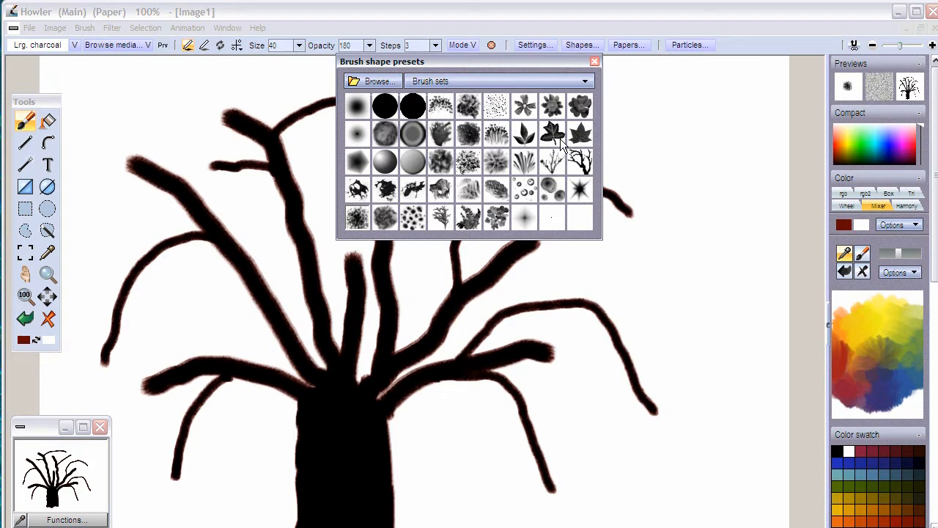
{"action": "left_click", "coordinate": [555, 136]}
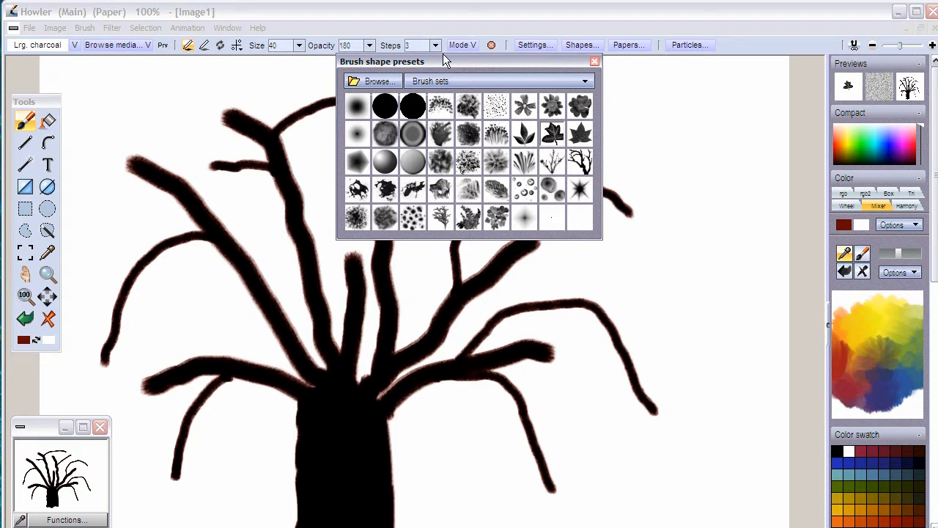
{"action": "left_click", "coordinate": [49, 143]}
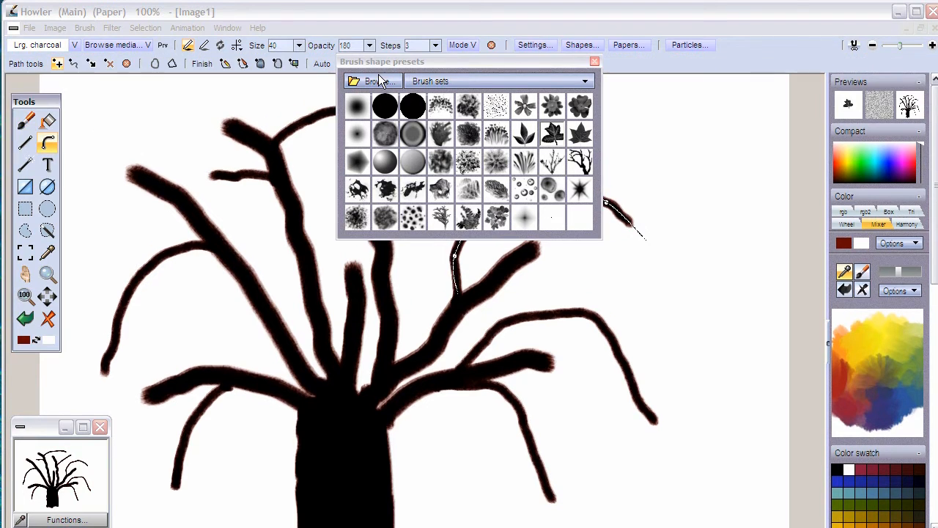
{"action": "left_click", "coordinate": [594, 62]}
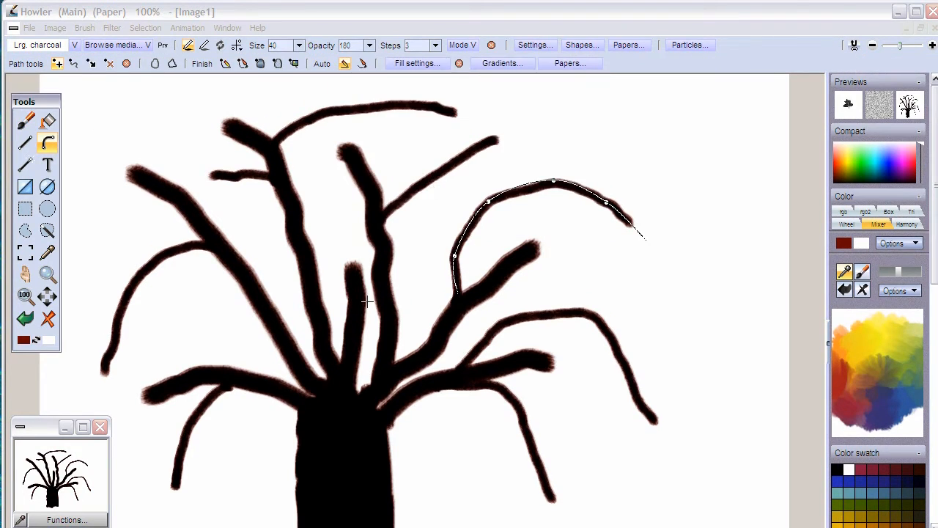
Step: Stroke the path with the leaf brush, first at the existing size and again at size 100 and opacity 255
{"action": "left_click", "coordinate": [225, 62]}
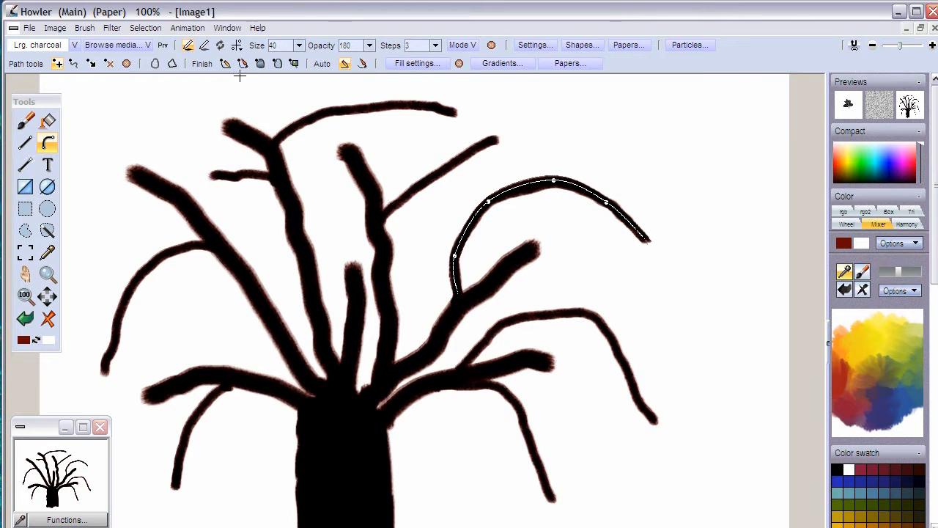
{"action": "left_click", "coordinate": [299, 61]}
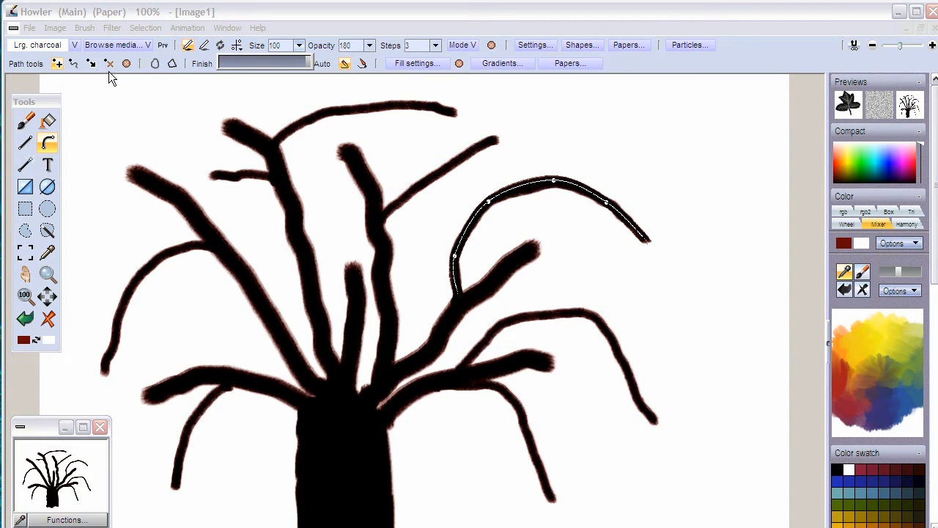
{"action": "left_click", "coordinate": [361, 59]}
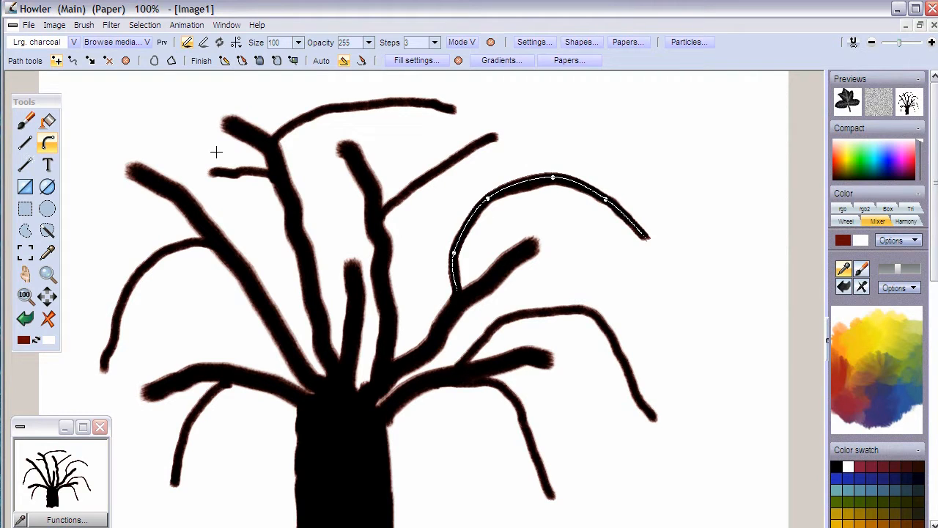
{"action": "left_click", "coordinate": [225, 61]}
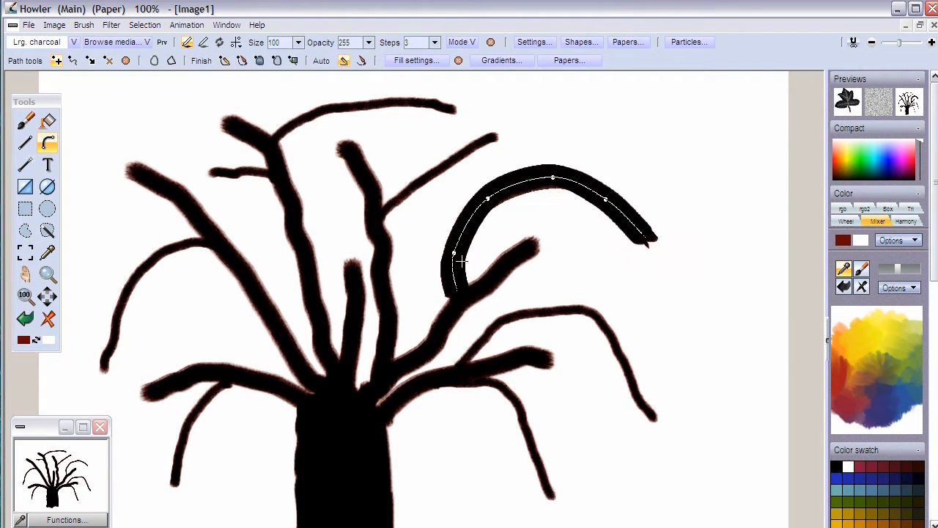
Step: Undo the solid stroke and stroke the path again with step 186 and an olive colour
{"action": "left_click", "coordinate": [361, 59]}
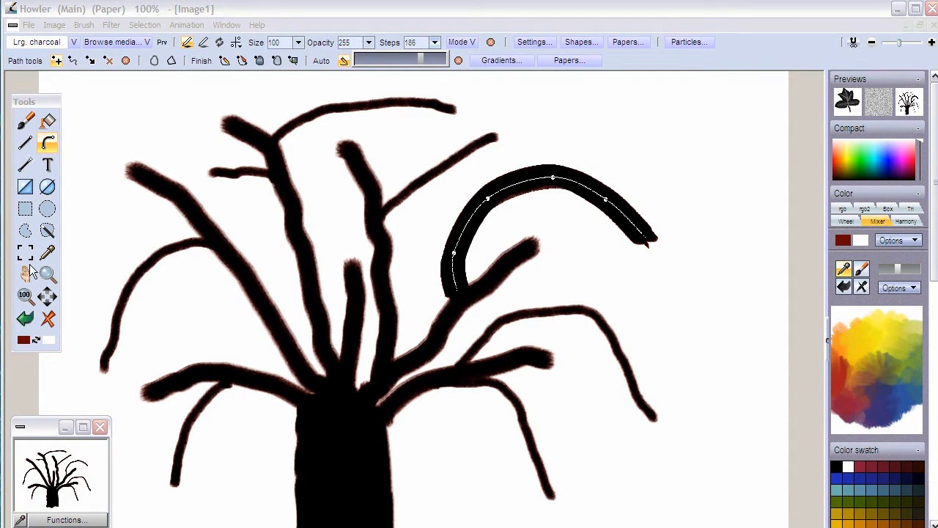
{"action": "left_click", "coordinate": [33, 317]}
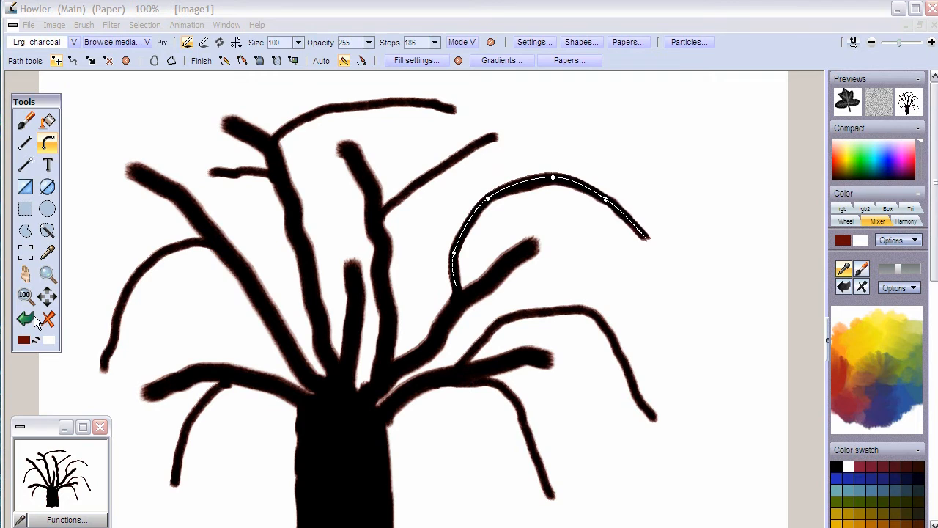
{"action": "left_click", "coordinate": [891, 375]}
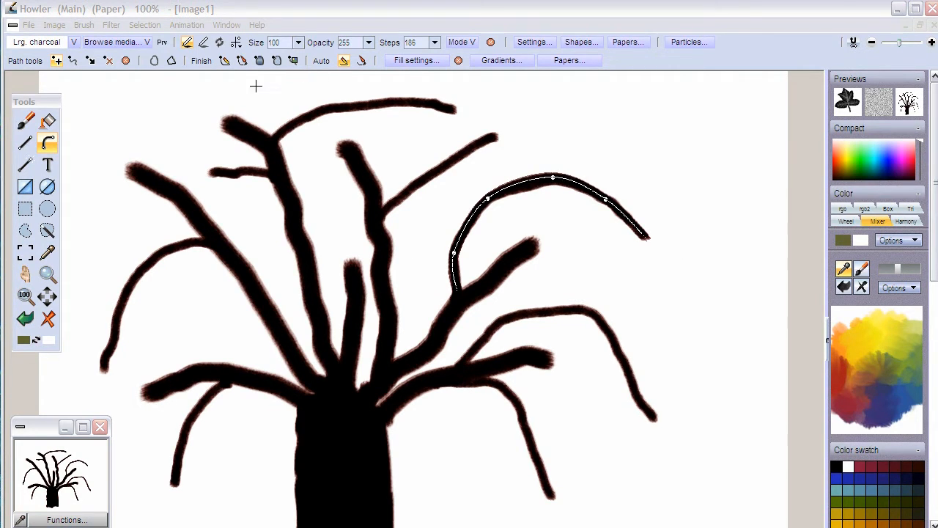
{"action": "left_click", "coordinate": [223, 61]}
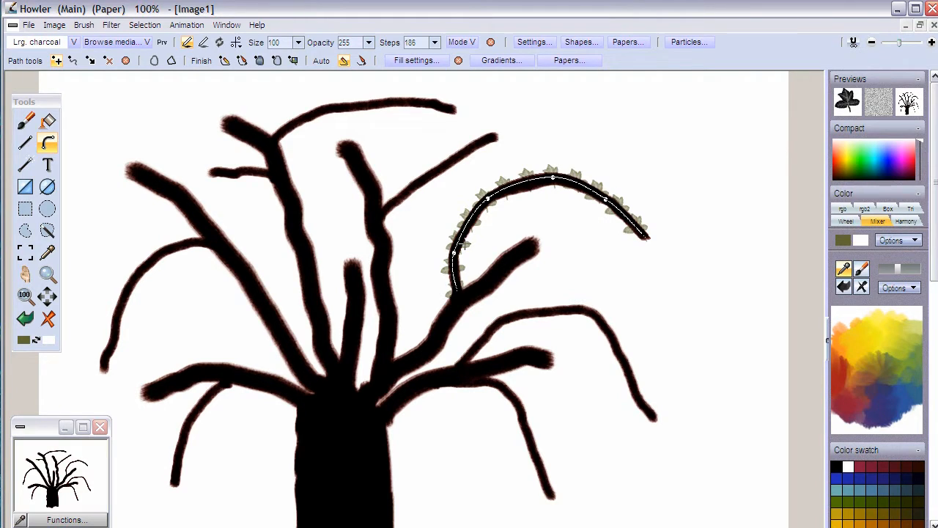
Step: Move the path's points outward so the curve runs just outside the arching upper-right branch
{"action": "left_click", "coordinate": [90, 60]}
{"action": "left_click_drag", "start_coordinate": [553, 178], "coordinate": [550, 169]}
{"action": "left_click_drag", "start_coordinate": [605, 196], "coordinate": [612, 192]}
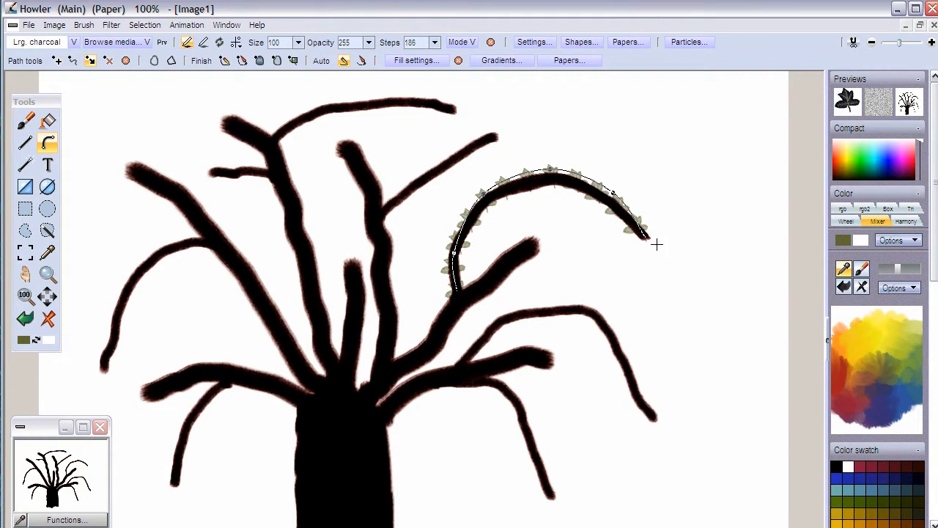
{"action": "mouse_move", "coordinate": [650, 237]}
{"action": "left_mouse_down"}
{"action": "mouse_move", "coordinate": [661, 233]}
{"action": "mouse_move", "coordinate": [654, 238]}
{"action": "left_mouse_up"}
{"action": "left_click_drag", "start_coordinate": [454, 250], "coordinate": [446, 253]}
Step: Replace the main image with the stored tree picture and load the same picture into the swap buffer
{"action": "left_click", "coordinate": [49, 319]}
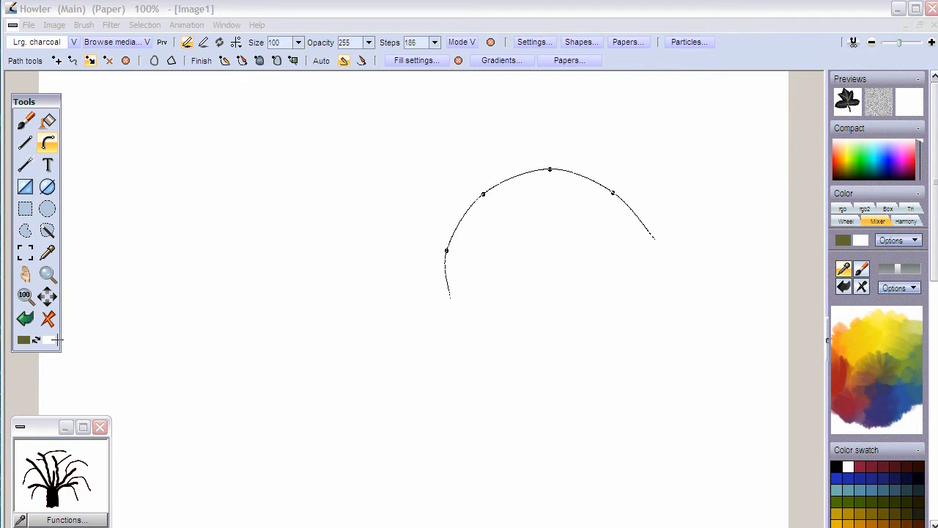
{"action": "left_click", "coordinate": [98, 471]}
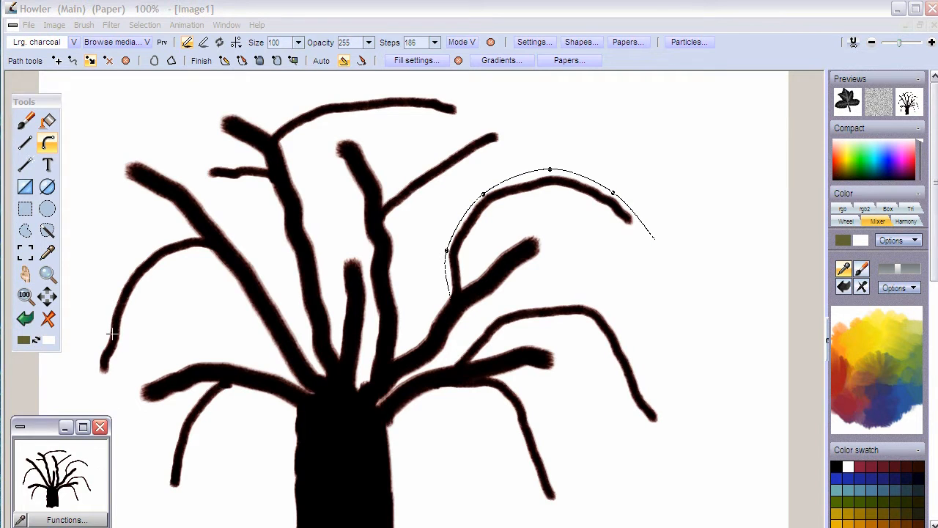
{"action": "left_click", "coordinate": [84, 25]}
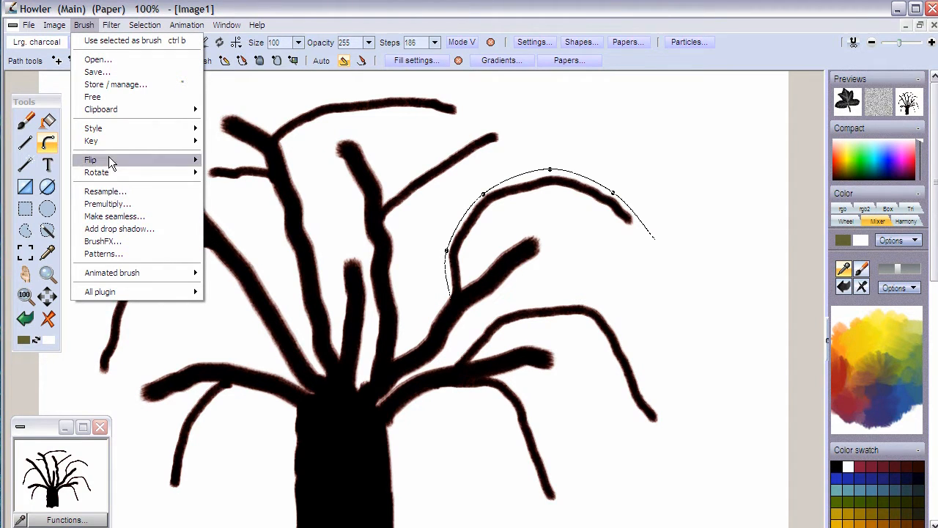
{"action": "mouse_move", "coordinate": [55, 25]}
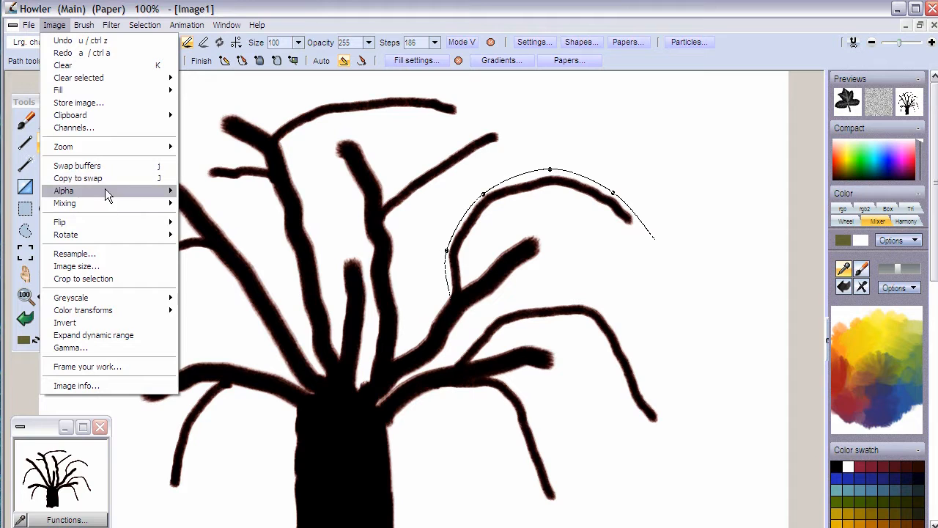
{"action": "left_click", "coordinate": [109, 164]}
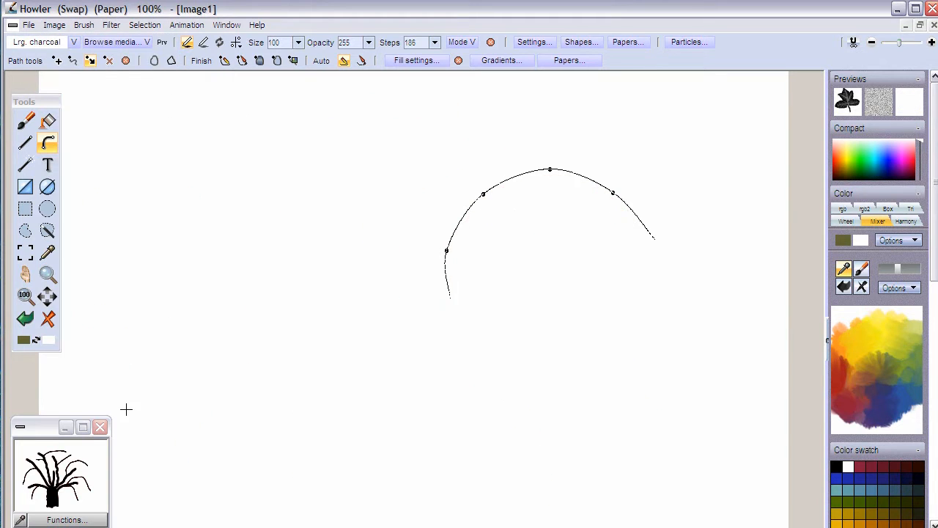
{"action": "left_click", "coordinate": [70, 473]}
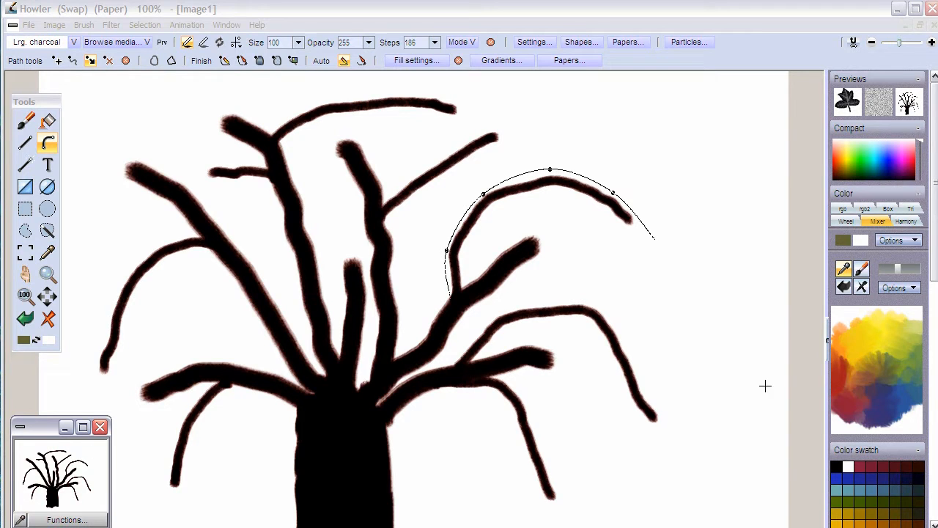
{"action": "left_click", "coordinate": [806, 383]}
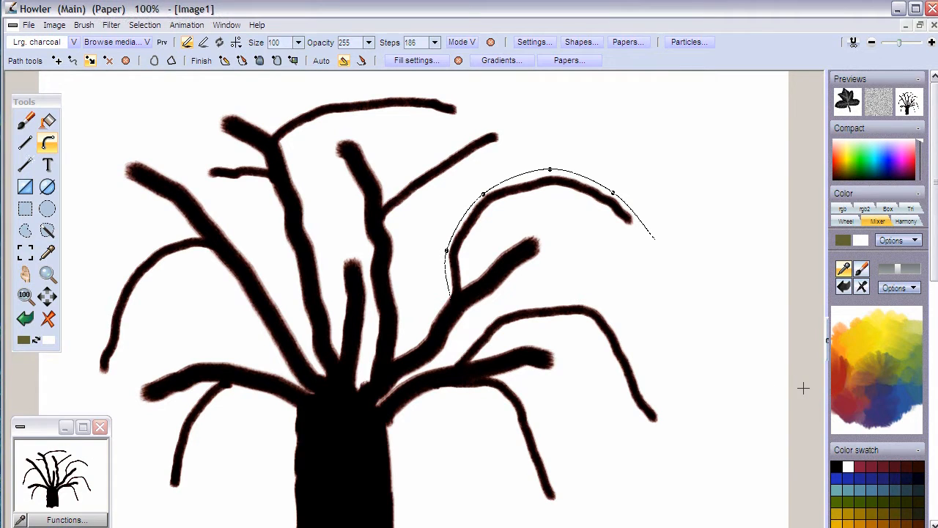
Step: Clear the main image with swap mixing on and stroke the path with olive leaves
{"action": "left_click", "coordinate": [49, 316]}
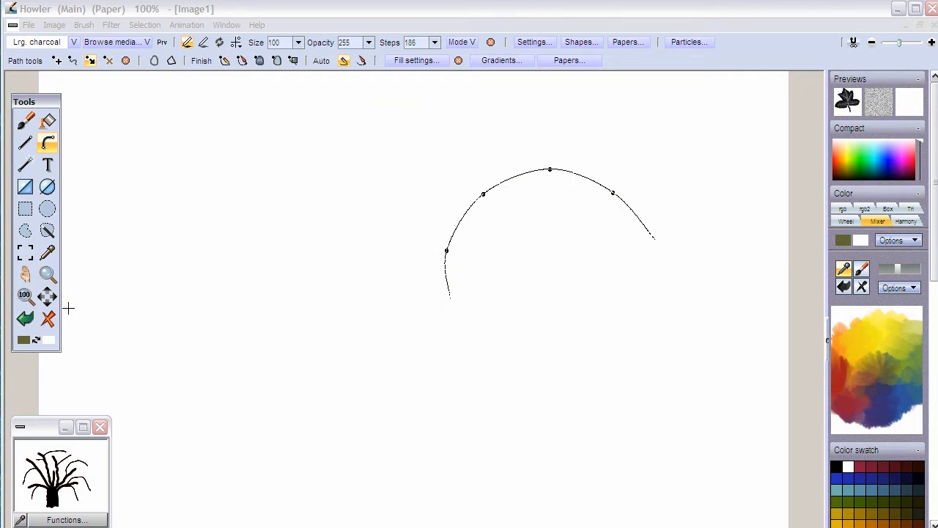
{"action": "left_click", "coordinate": [910, 104]}
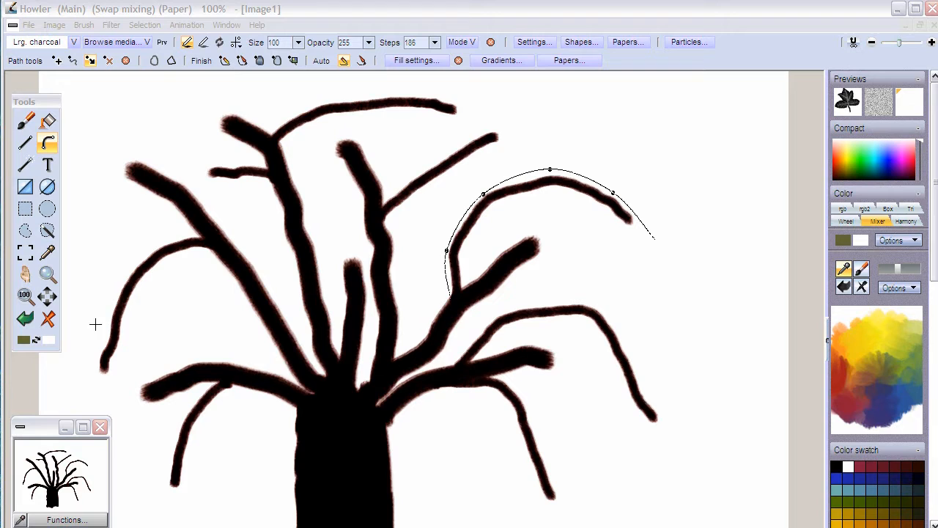
{"action": "left_click", "coordinate": [50, 329]}
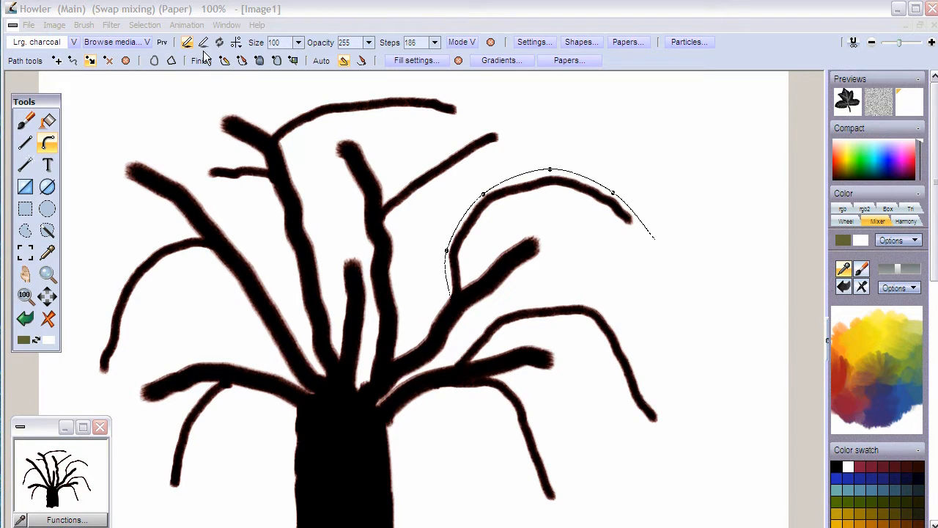
{"action": "left_click", "coordinate": [227, 60]}
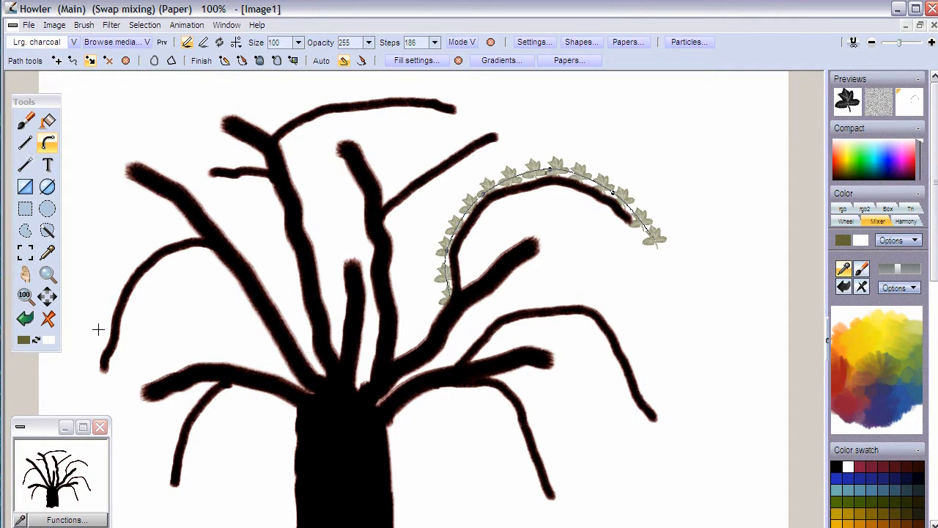
Step: Remove the olive leaves and stroke the path again in a dark green colour
{"action": "left_click", "coordinate": [25, 318]}
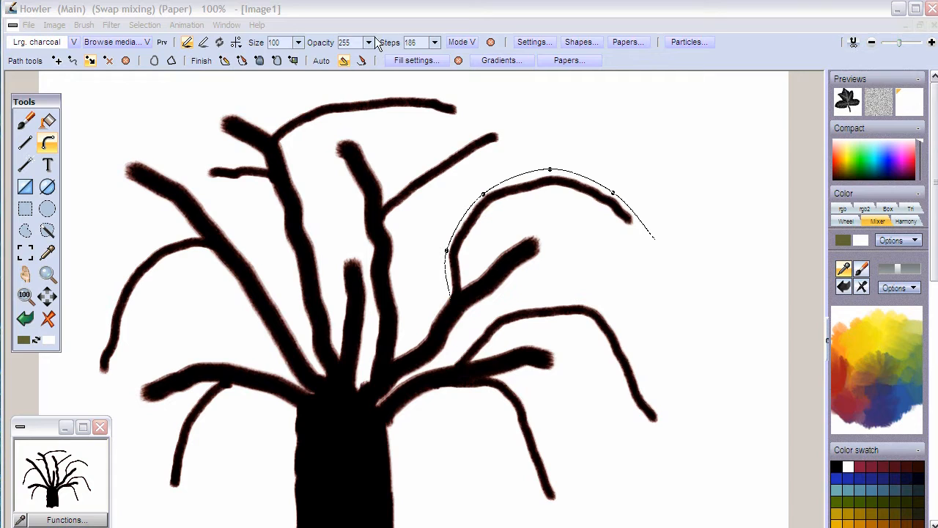
{"action": "left_click", "coordinate": [896, 373]}
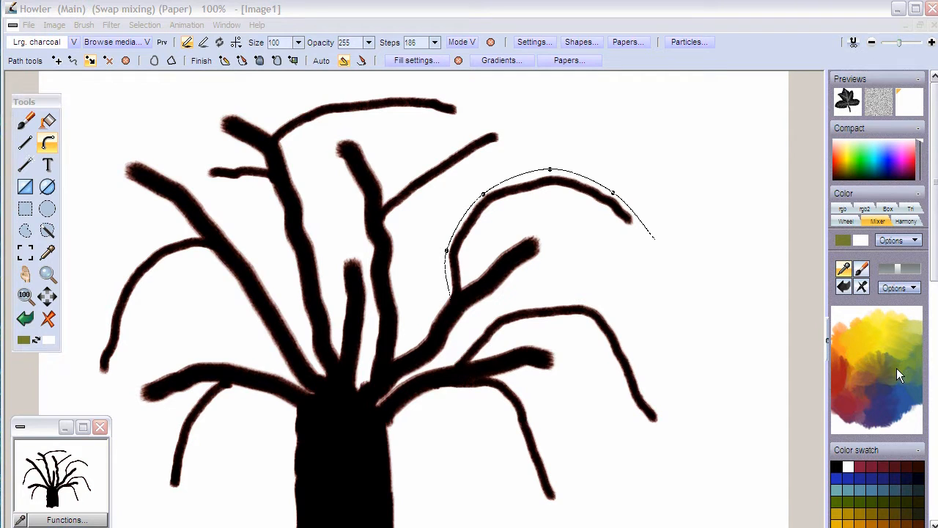
{"action": "left_click", "coordinate": [884, 373]}
{"action": "left_click", "coordinate": [856, 170]}
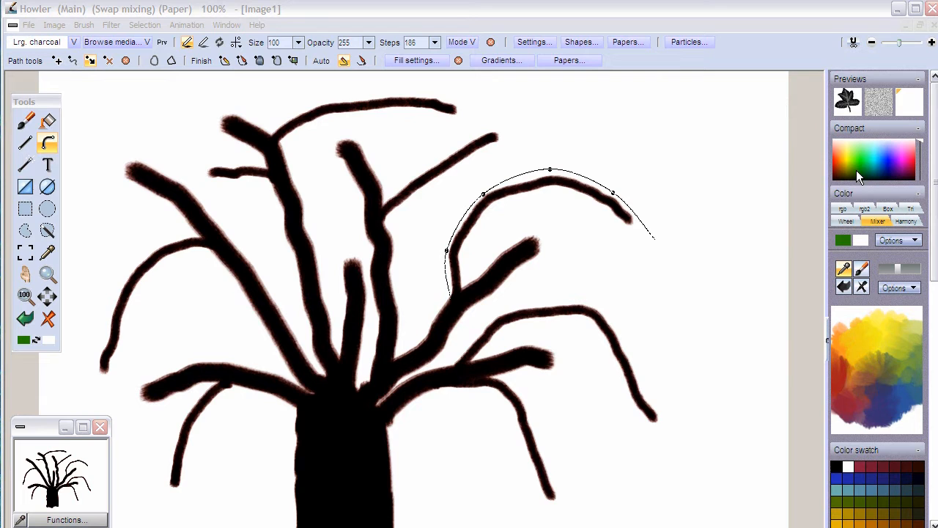
{"action": "left_click", "coordinate": [52, 343]}
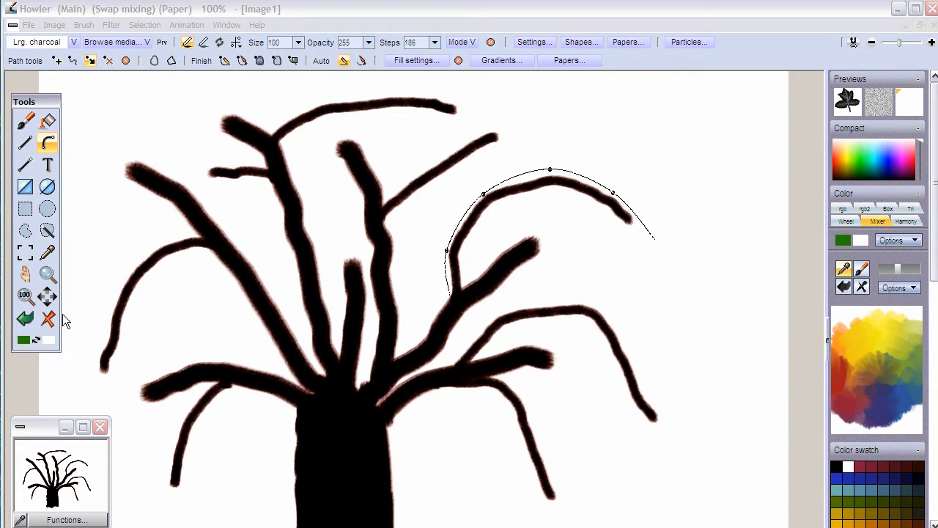
{"action": "left_click", "coordinate": [230, 59]}
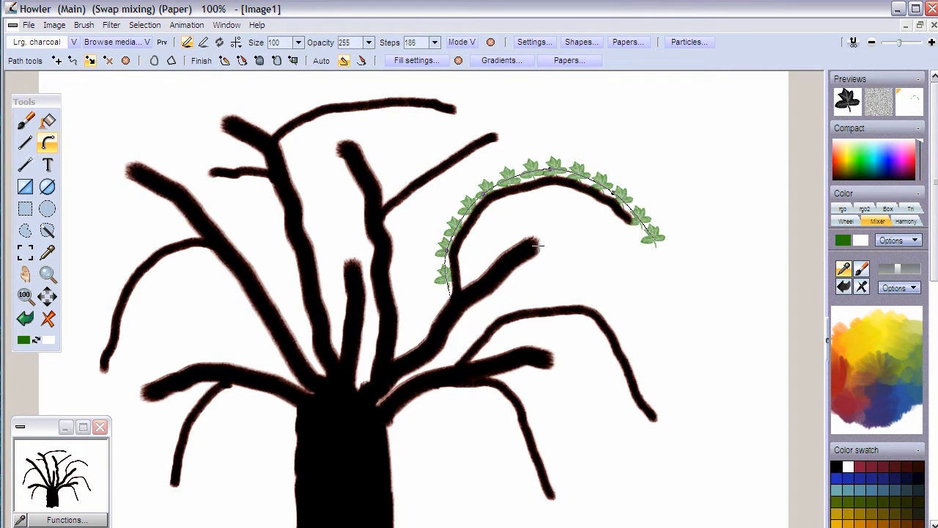
Step: Enable the brush's Angle option, clear the green leaves and stroke the path again
{"action": "left_click", "coordinate": [534, 43]}
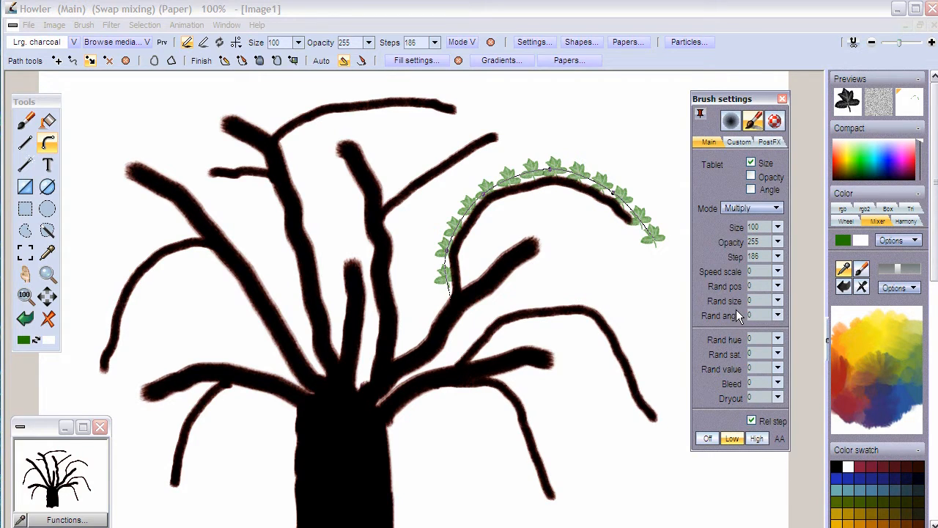
{"action": "left_click", "coordinate": [753, 190]}
{"action": "left_click", "coordinate": [48, 318]}
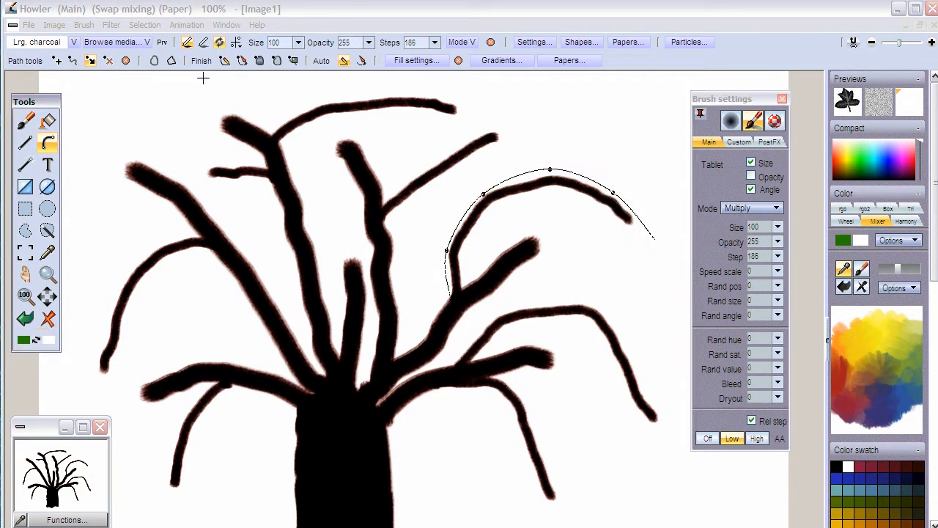
{"action": "left_click", "coordinate": [225, 60]}
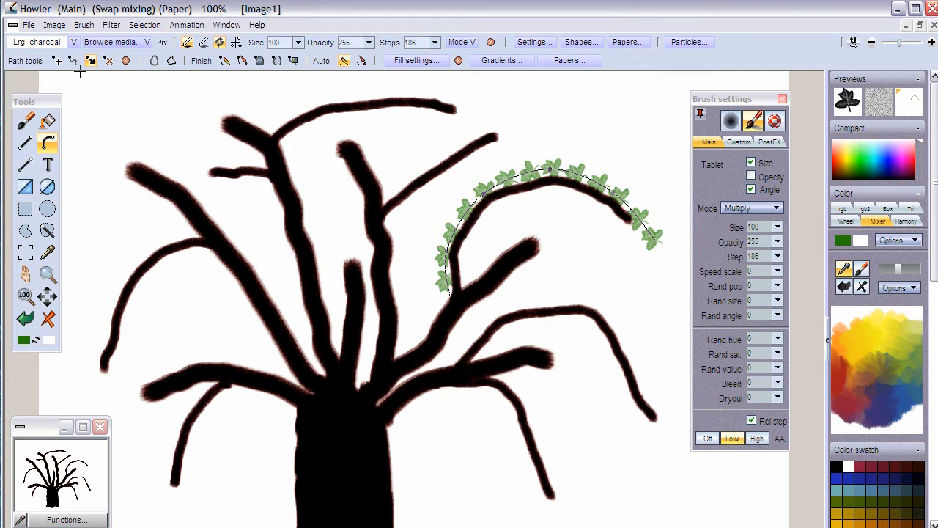
Step: Convert the internal leaf brush to a custom brush
{"action": "left_click", "coordinate": [73, 42]}
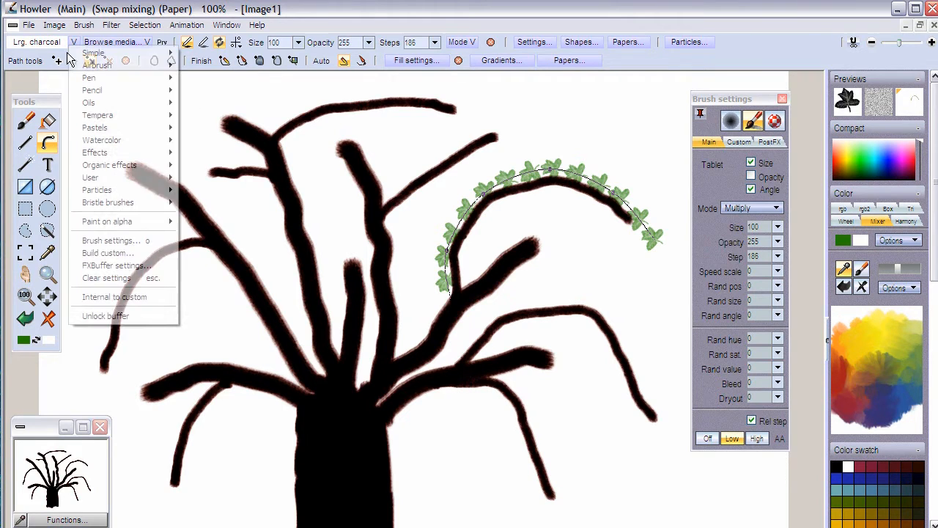
{"action": "left_click", "coordinate": [155, 296]}
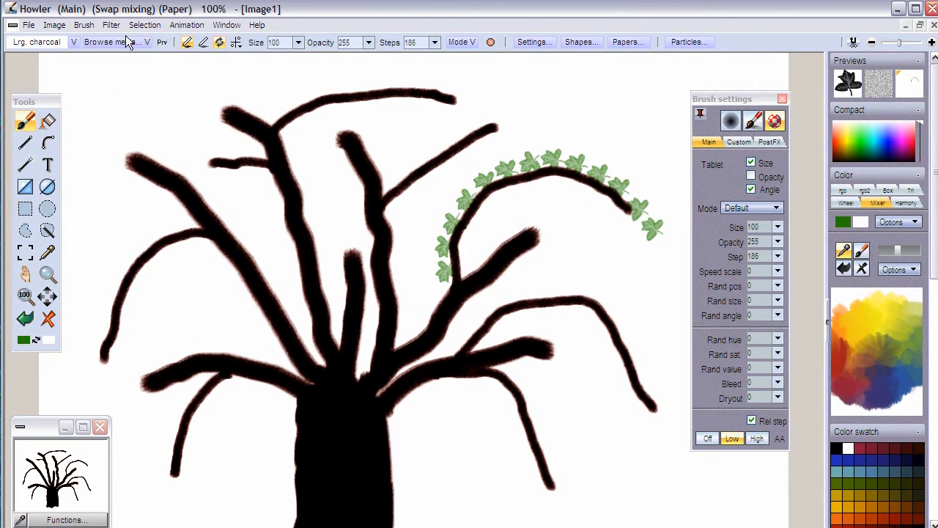
Step: Open the brush buffer manager and rotate the stored leaf brush to 131
{"action": "left_click", "coordinate": [89, 27]}
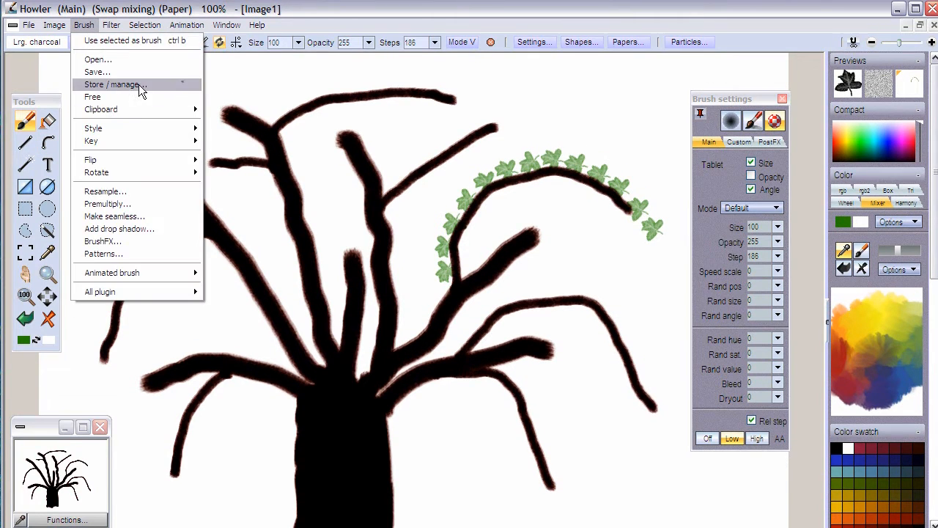
{"action": "left_click", "coordinate": [157, 88]}
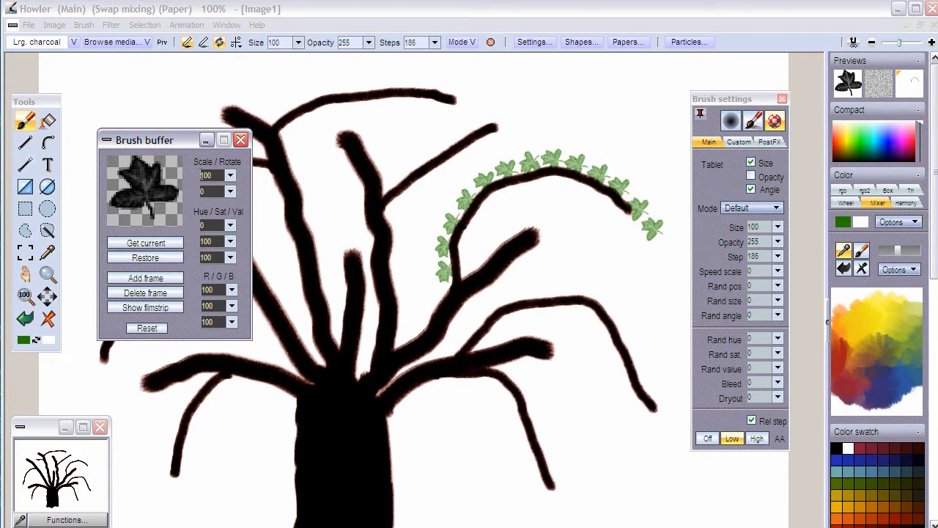
{"action": "left_click", "coordinate": [231, 191]}
{"action": "mouse_move", "coordinate": [195, 206]}
{"action": "left_mouse_down"}
{"action": "mouse_move", "coordinate": [177, 211]}
{"action": "mouse_move", "coordinate": [205, 208]}
{"action": "mouse_move", "coordinate": [186, 210]}
{"action": "mouse_move", "coordinate": [196, 205]}
{"action": "left_mouse_up"}
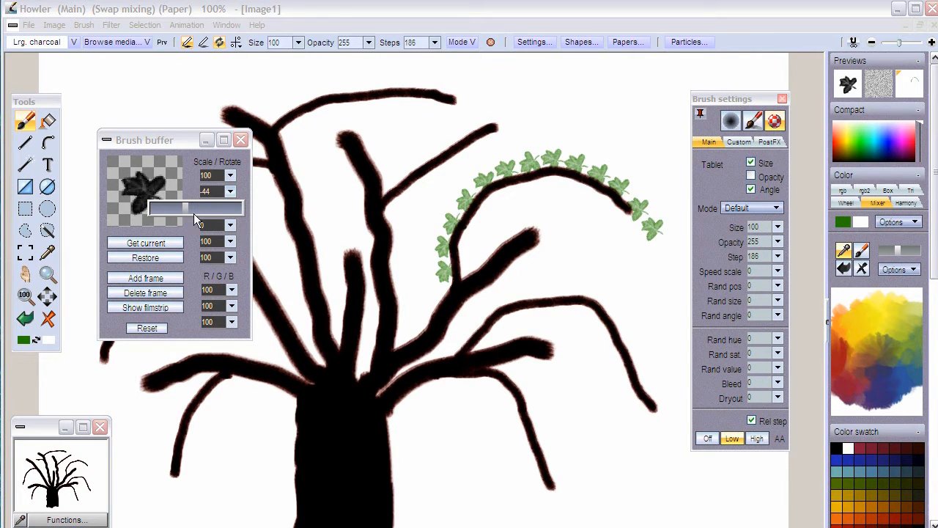
{"action": "mouse_move", "coordinate": [165, 142]}
{"action": "left_mouse_down"}
{"action": "mouse_move", "coordinate": [260, 166]}
{"action": "mouse_move", "coordinate": [261, 214]}
{"action": "left_mouse_up"}
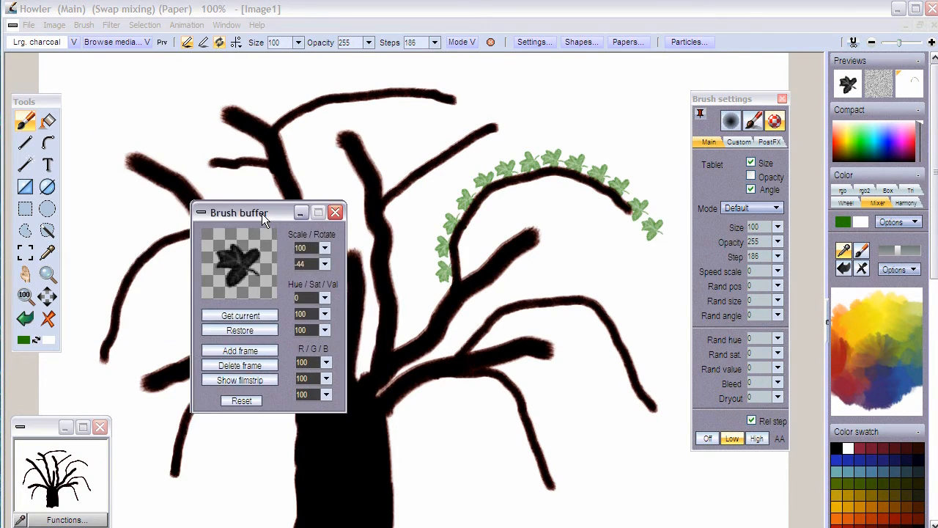
{"action": "left_click_drag", "start_coordinate": [311, 276], "coordinate": [321, 276]}
{"action": "mouse_move", "coordinate": [269, 215]}
{"action": "left_mouse_down"}
{"action": "mouse_move", "coordinate": [397, 239]}
{"action": "mouse_move", "coordinate": [561, 293]}
{"action": "left_mouse_up"}
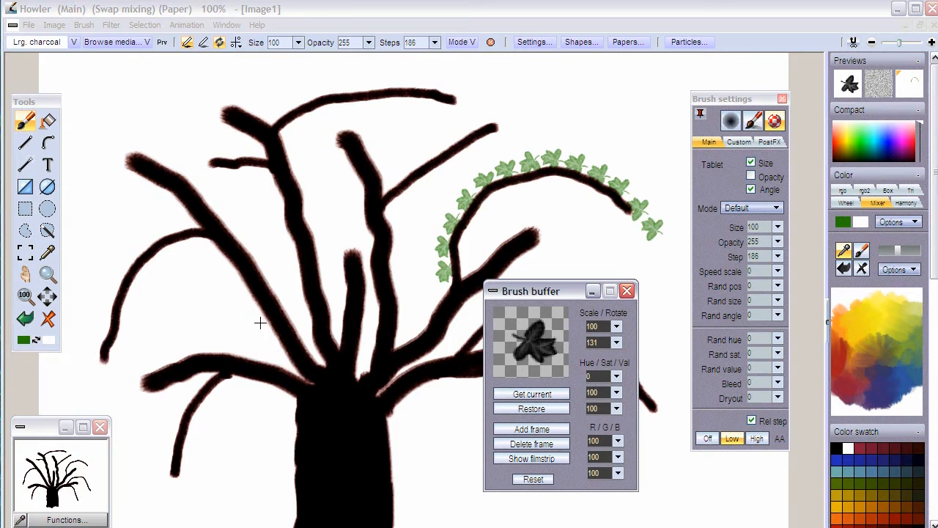
Step: Clear the green leaves and stroke the existing path with the rotated charcoal leaf brush
{"action": "left_click", "coordinate": [47, 143]}
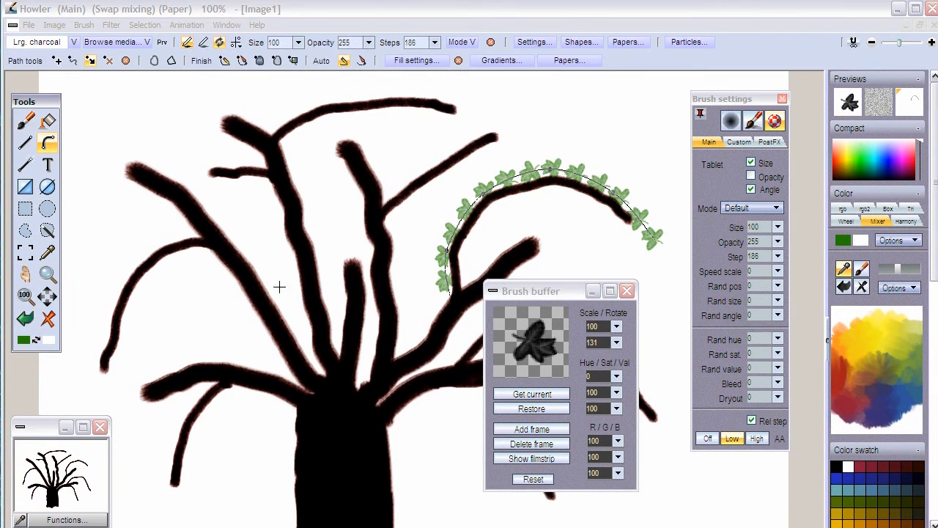
{"action": "left_click", "coordinate": [52, 318]}
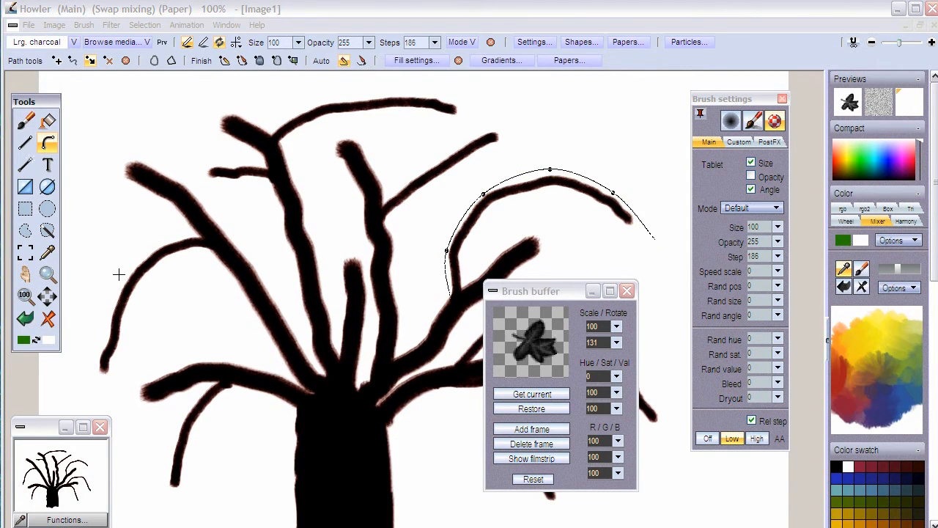
{"action": "left_click", "coordinate": [225, 61]}
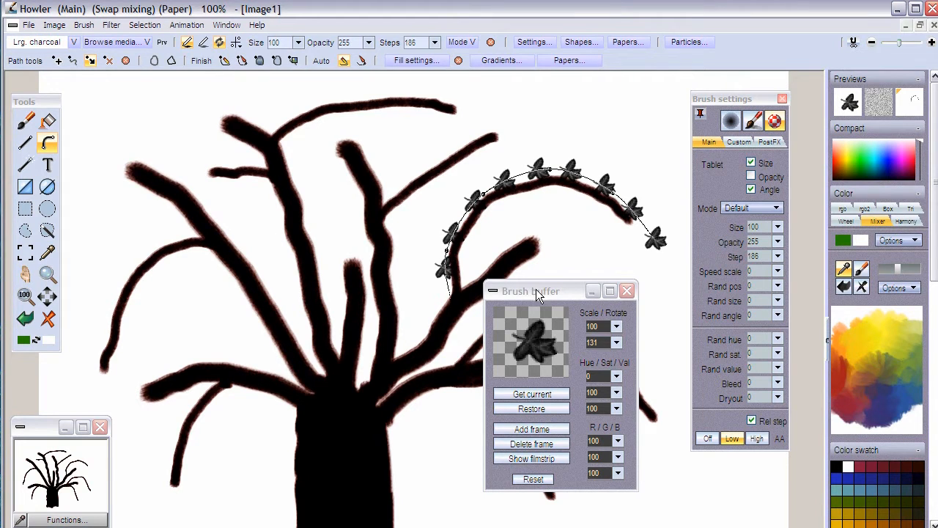
{"action": "left_click_drag", "start_coordinate": [548, 289], "coordinate": [307, 312]}
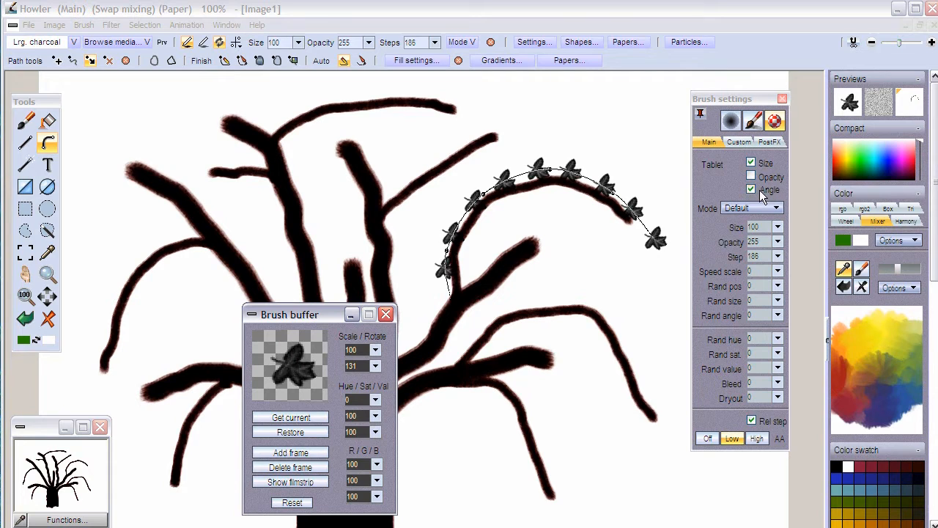
Step: Show the custom brush settings, then clear the charcoal leaves and stroke the path again
{"action": "left_click", "coordinate": [740, 143]}
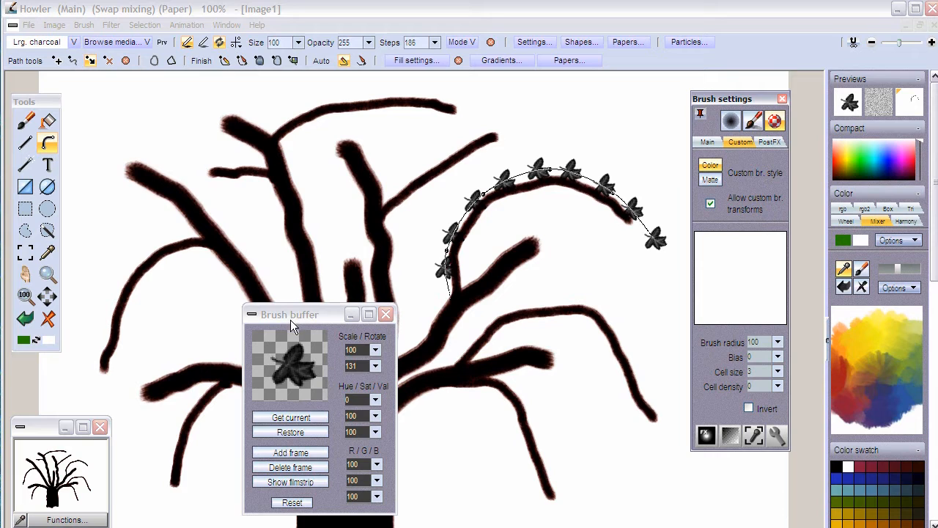
{"action": "left_click", "coordinate": [49, 317]}
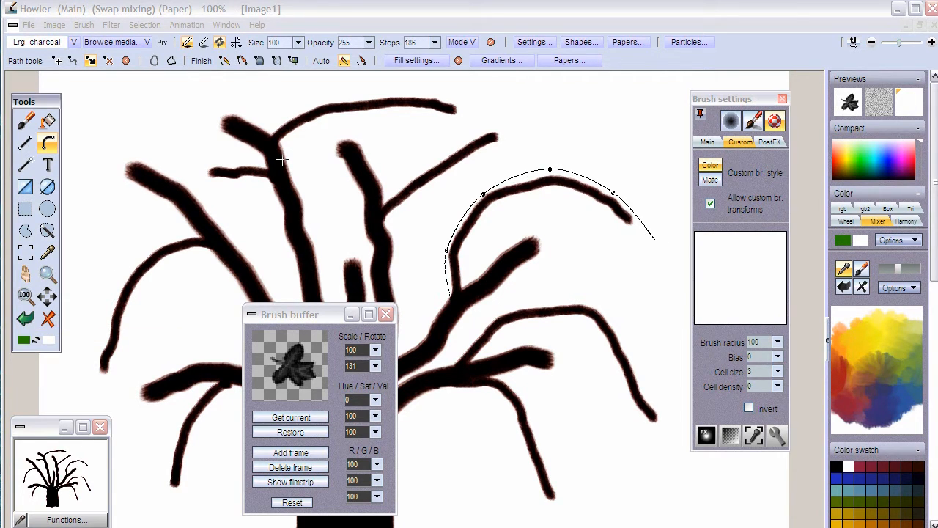
{"action": "left_click", "coordinate": [225, 61]}
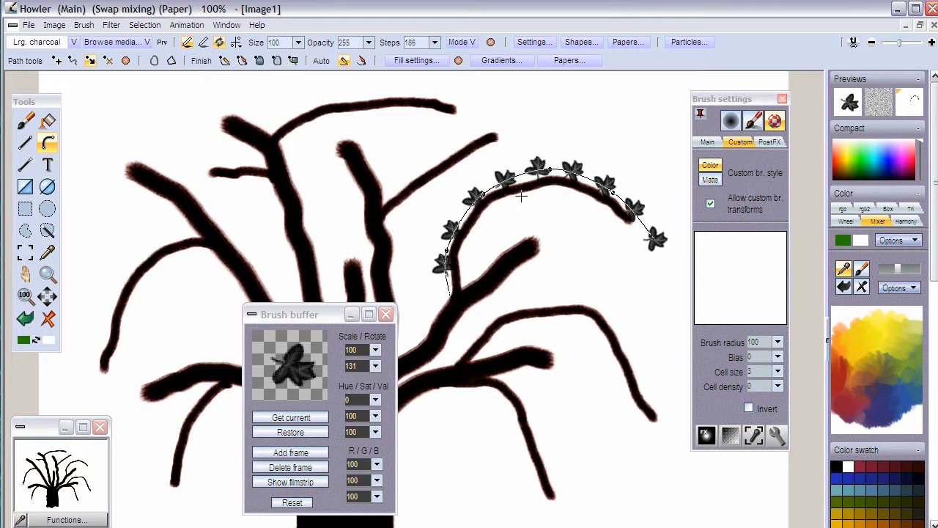
Step: Rotate the leaf brush to -102 and stroke the path after moving its points to the underside of the arching branch
{"action": "mouse_move", "coordinate": [380, 365]}
{"action": "left_mouse_down"}
{"action": "mouse_move", "coordinate": [369, 382]}
{"action": "mouse_move", "coordinate": [377, 382]}
{"action": "mouse_move", "coordinate": [315, 385]}
{"action": "mouse_move", "coordinate": [321, 377]}
{"action": "left_mouse_up"}
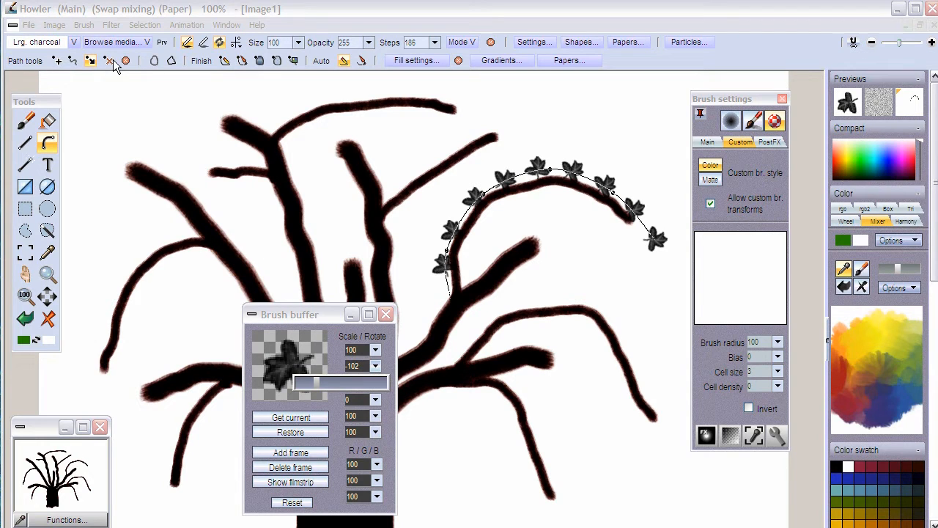
{"action": "left_click_drag", "start_coordinate": [445, 253], "coordinate": [467, 260]}
{"action": "left_click", "coordinate": [483, 196]}
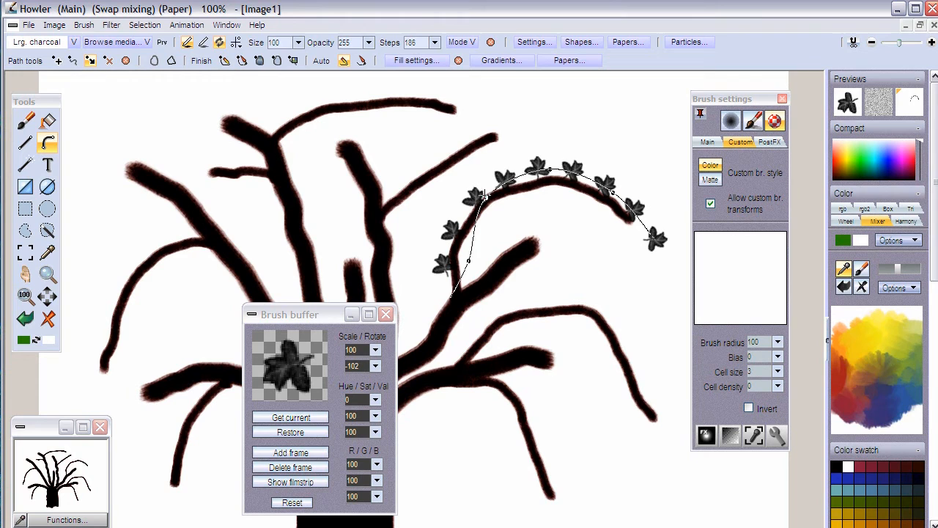
{"action": "left_click_drag", "start_coordinate": [549, 170], "coordinate": [546, 203]}
{"action": "left_click_drag", "start_coordinate": [655, 242], "coordinate": [641, 254]}
{"action": "left_click", "coordinate": [224, 62]}
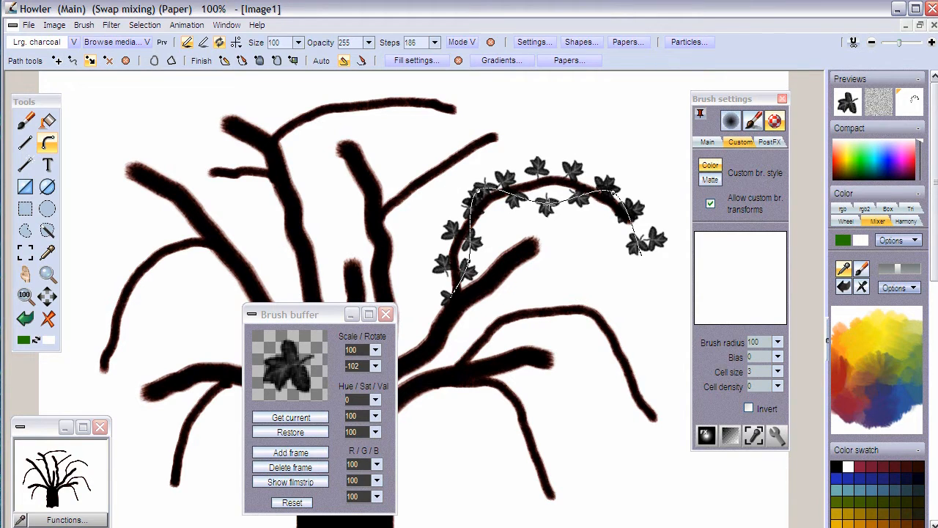
{"action": "left_click_drag", "start_coordinate": [546, 198], "coordinate": [549, 187]}
{"action": "mouse_move", "coordinate": [324, 317]}
{"action": "left_mouse_down"}
{"action": "mouse_move", "coordinate": [196, 359]}
{"action": "mouse_move", "coordinate": [188, 325]}
{"action": "mouse_move", "coordinate": [197, 334]}
{"action": "left_mouse_up"}
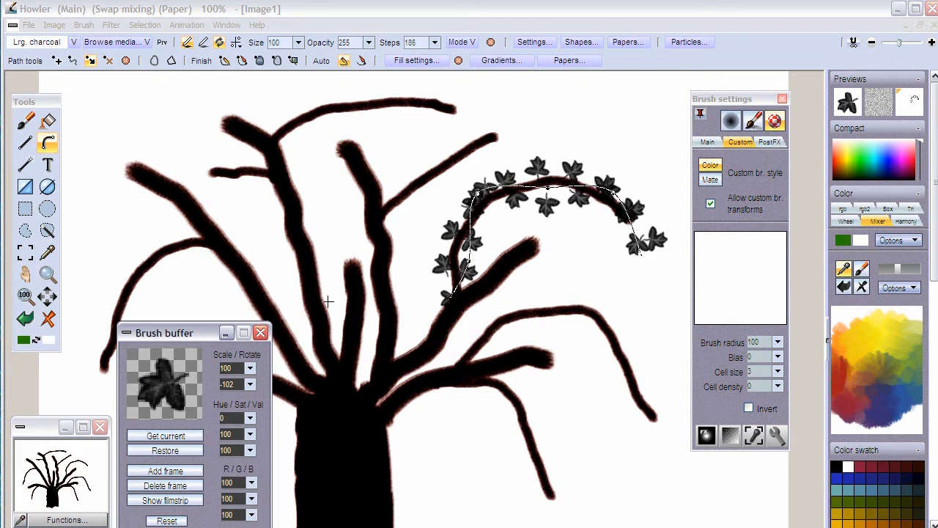
Step: Paint charcoal leaves freehand with the paintbrush along the upper straight branch and both sides of the lower arching branch
{"action": "left_click", "coordinate": [25, 121]}
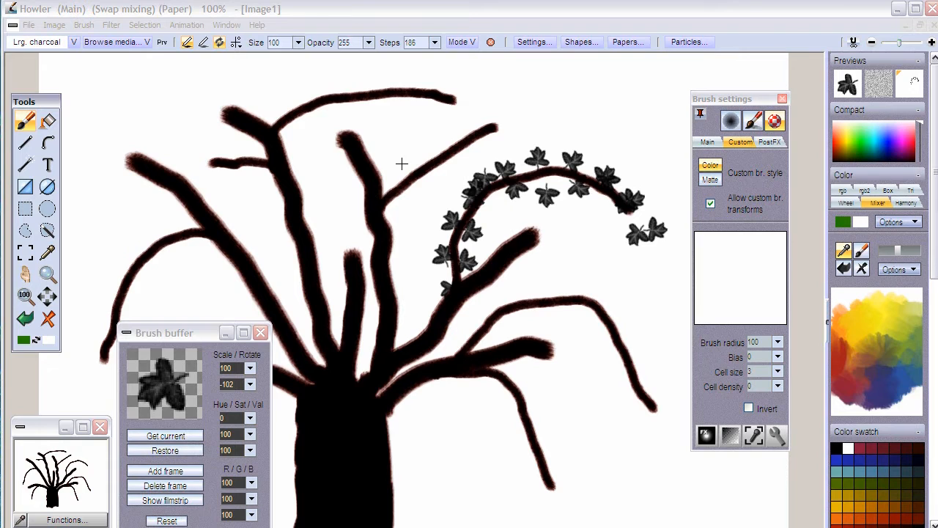
{"action": "mouse_move", "coordinate": [379, 203]}
{"action": "left_mouse_down"}
{"action": "mouse_move", "coordinate": [412, 158]}
{"action": "mouse_move", "coordinate": [490, 121]}
{"action": "mouse_move", "coordinate": [550, 117]}
{"action": "left_mouse_up"}
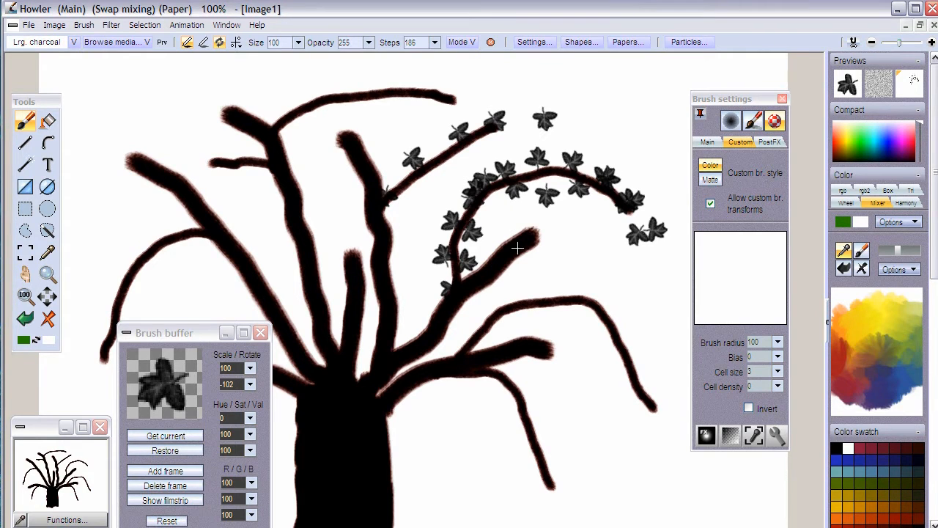
{"action": "mouse_move", "coordinate": [682, 419]}
{"action": "left_mouse_down"}
{"action": "mouse_move", "coordinate": [623, 299]}
{"action": "mouse_move", "coordinate": [534, 275]}
{"action": "mouse_move", "coordinate": [484, 303]}
{"action": "left_mouse_up"}
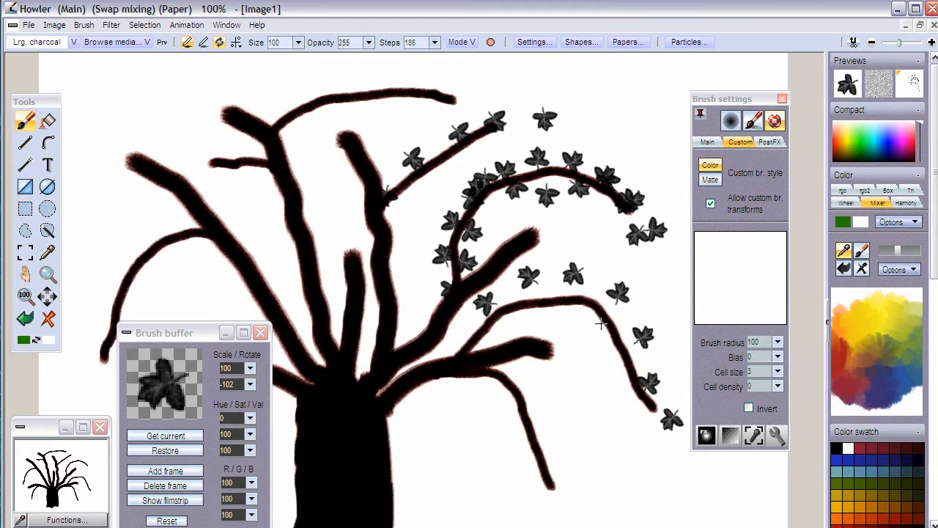
{"action": "mouse_move", "coordinate": [462, 357]}
{"action": "left_mouse_down"}
{"action": "mouse_move", "coordinate": [546, 312]}
{"action": "mouse_move", "coordinate": [636, 346]}
{"action": "mouse_move", "coordinate": [668, 452]}
{"action": "left_mouse_up"}
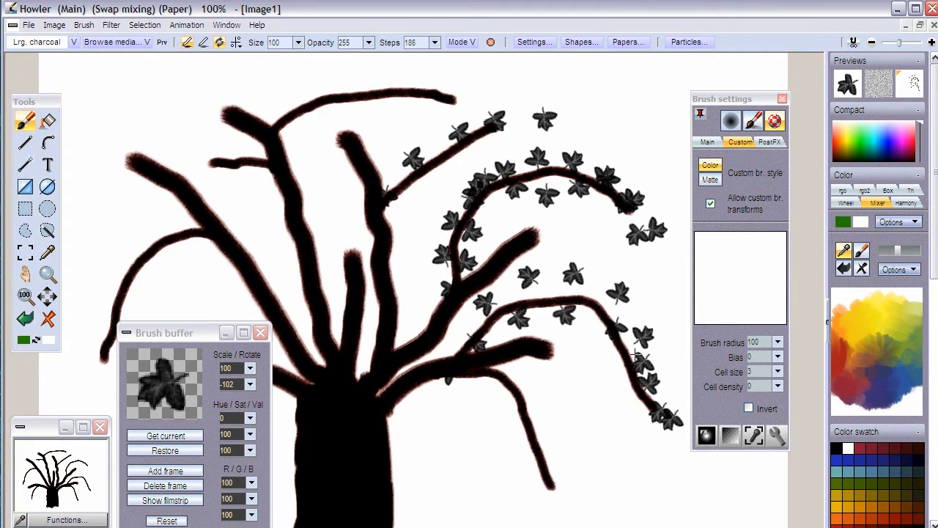
Step: Clear all leaves and the old path, and draw a freehand curve along the upper arching branch on the right
{"action": "left_click", "coordinate": [50, 317]}
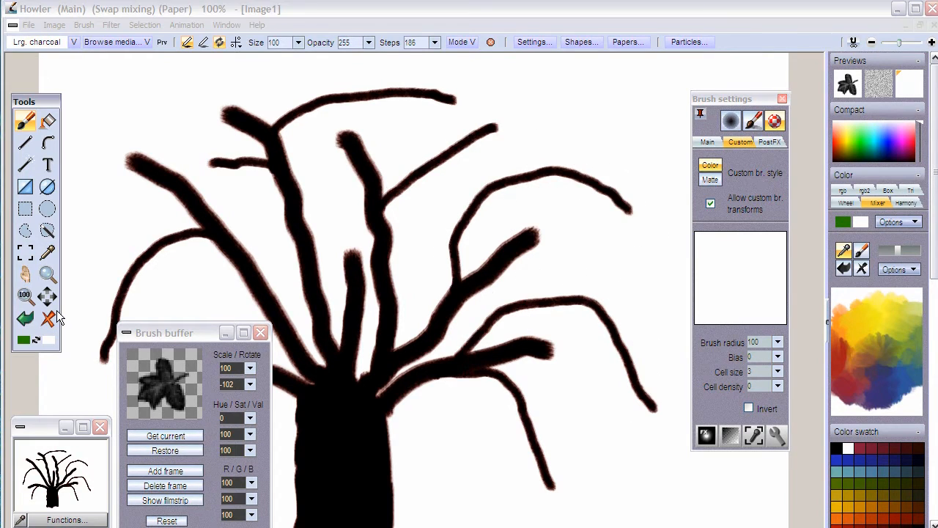
{"action": "left_click", "coordinate": [47, 144]}
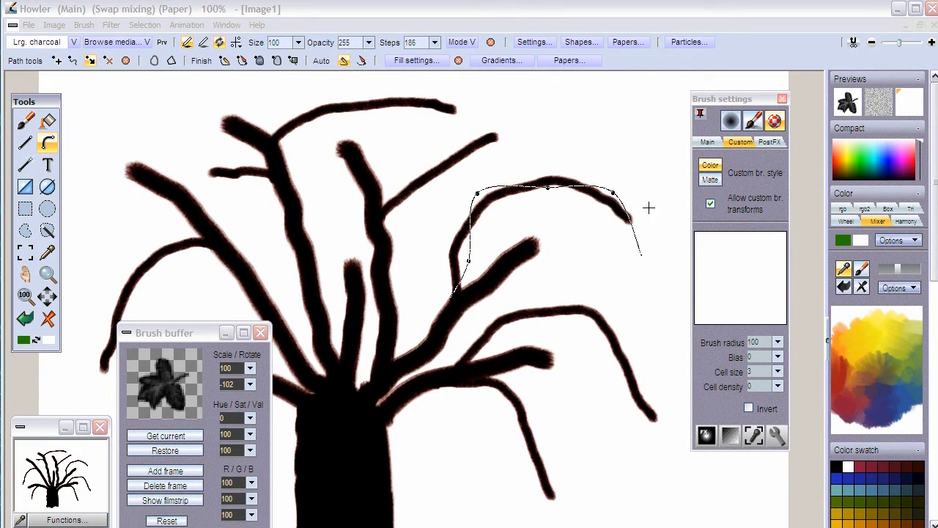
{"action": "left_click", "coordinate": [126, 60]}
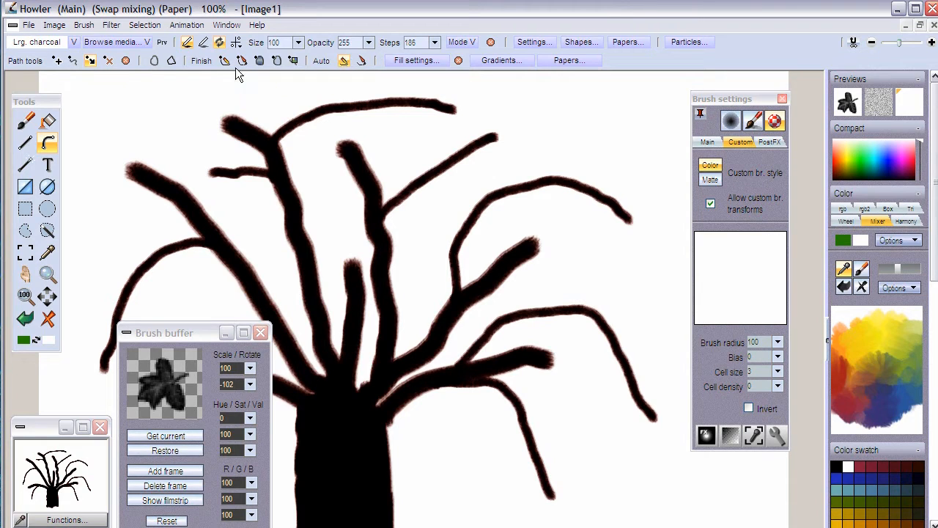
{"action": "left_click", "coordinate": [71, 62]}
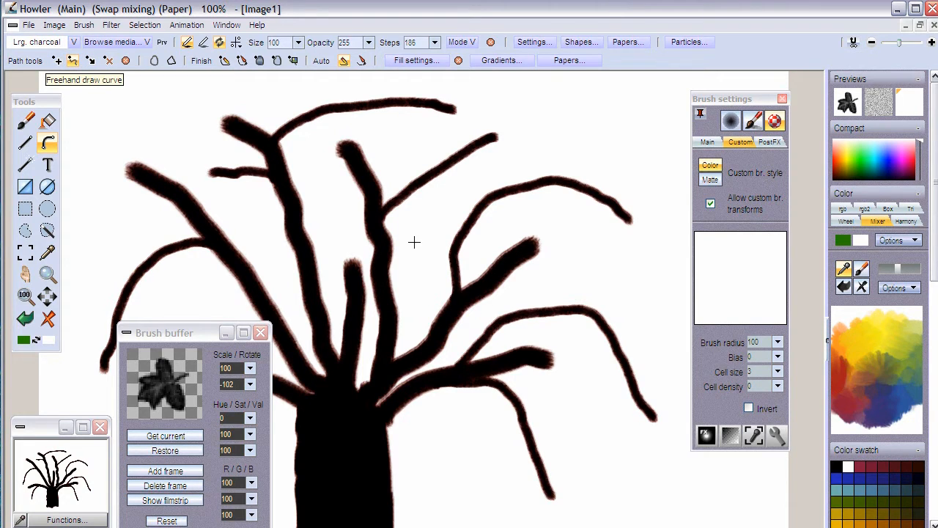
{"action": "mouse_move", "coordinate": [453, 279]}
{"action": "left_mouse_down"}
{"action": "mouse_move", "coordinate": [450, 261]}
{"action": "mouse_move", "coordinate": [486, 184]}
{"action": "mouse_move", "coordinate": [551, 178]}
{"action": "mouse_move", "coordinate": [622, 203]}
{"action": "mouse_move", "coordinate": [647, 233]}
{"action": "left_mouse_up"}
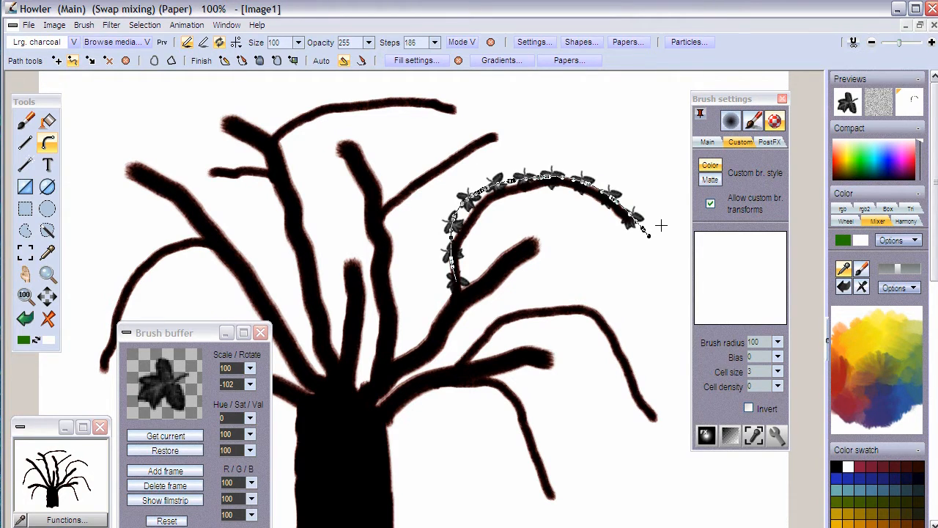
Step: Rotate the leaf brush to 68 and pick an olive green from the colour mixer
{"action": "left_click", "coordinate": [250, 384]}
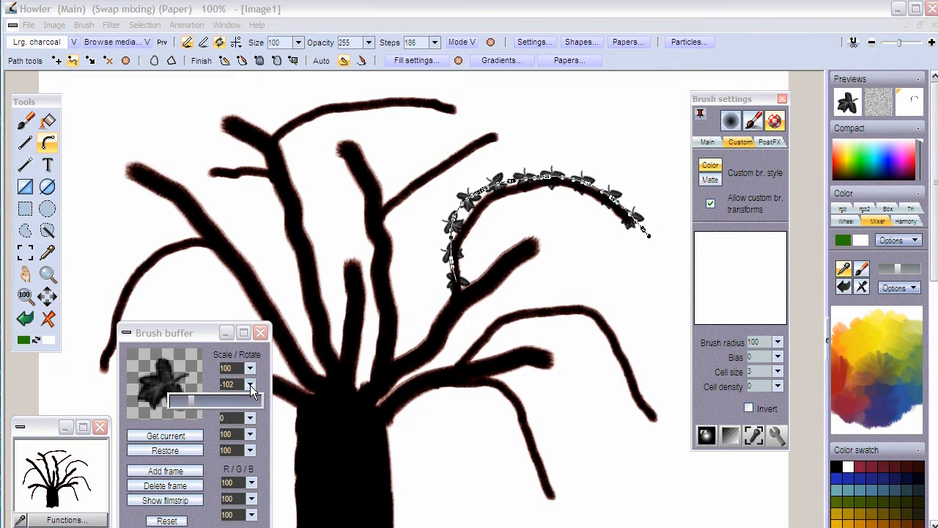
{"action": "left_click", "coordinate": [243, 398]}
{"action": "mouse_move", "coordinate": [244, 398]}
{"action": "left_mouse_down"}
{"action": "mouse_move", "coordinate": [255, 394]}
{"action": "mouse_move", "coordinate": [232, 399]}
{"action": "left_mouse_up"}
{"action": "left_click", "coordinate": [858, 342]}
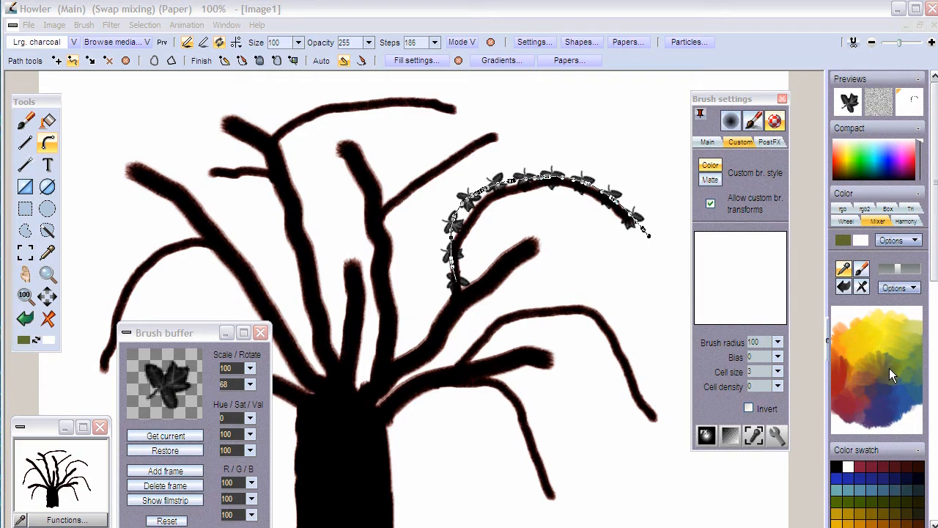
Step: Scale the leaf brush to 200 and set the custom brush style to Matte
{"action": "left_click", "coordinate": [710, 181]}
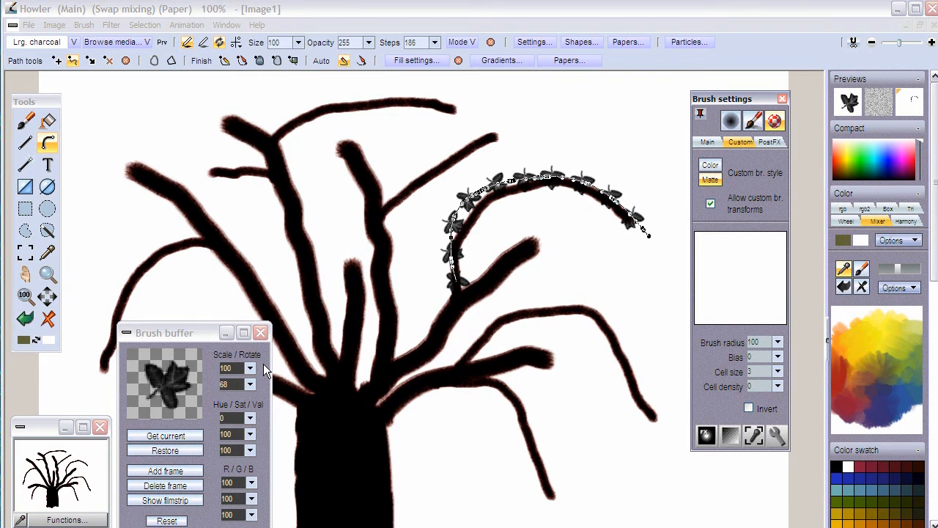
{"action": "left_click", "coordinate": [250, 383]}
{"action": "left_click_drag", "start_coordinate": [250, 381], "coordinate": [269, 384]}
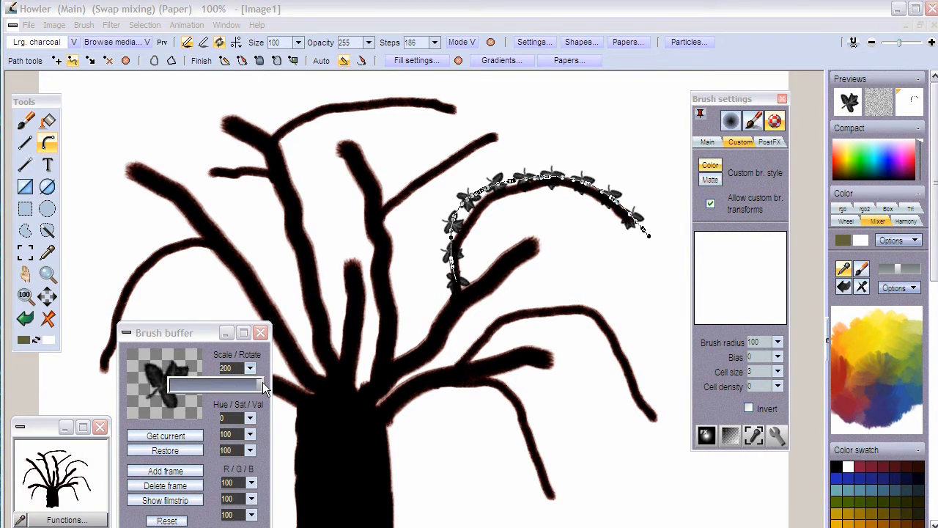
{"action": "left_click", "coordinate": [711, 181]}
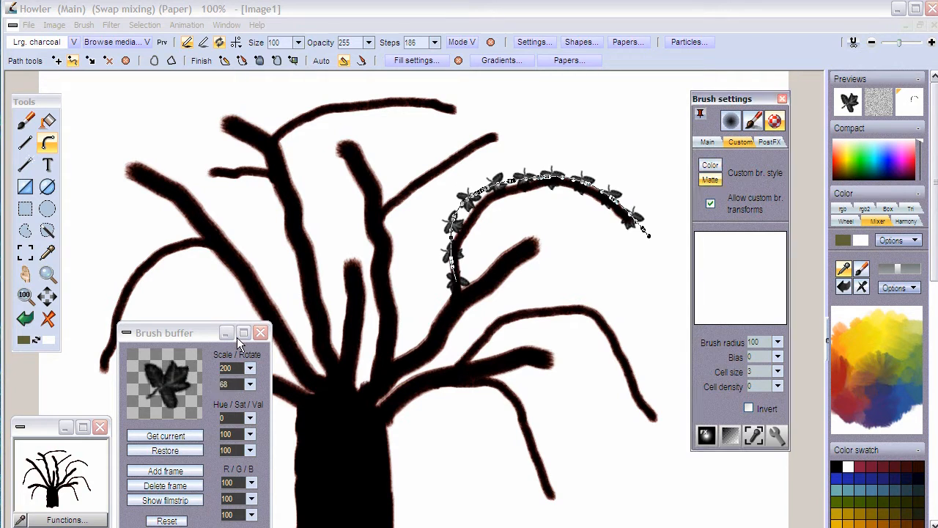
Step: Open a second brush buffer holding the current leaf brush and place it above the first one
{"action": "left_click", "coordinate": [84, 25]}
{"action": "left_click", "coordinate": [215, 198]}
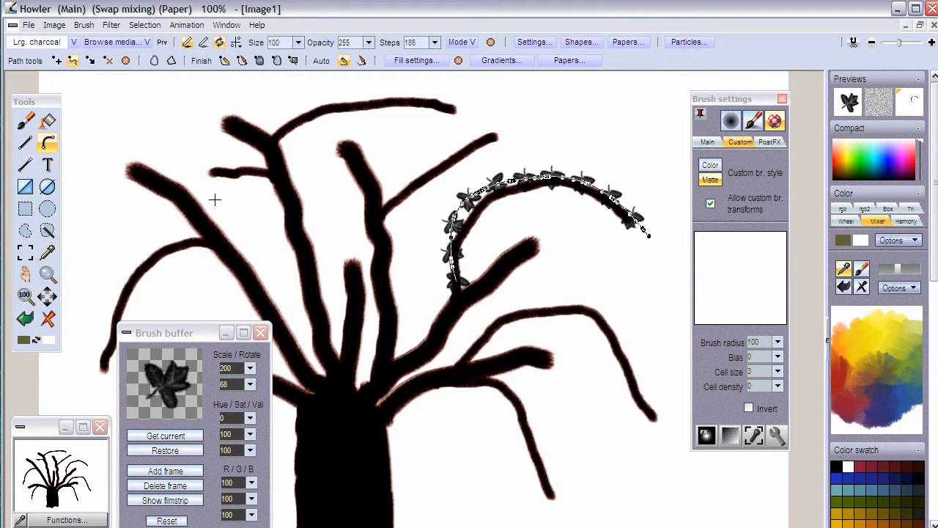
{"action": "left_click_drag", "start_coordinate": [183, 159], "coordinate": [150, 109]}
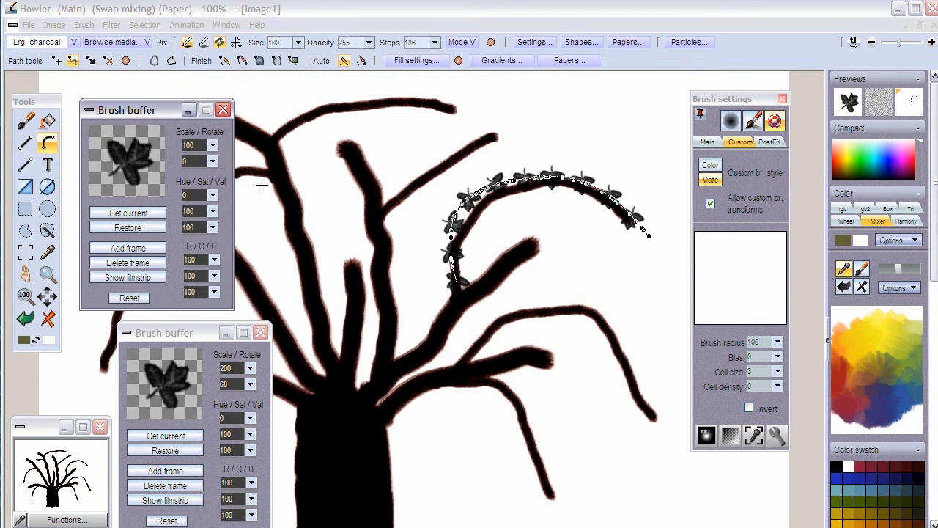
Step: Switch to the paintbrush with Matte style and paint a dense olive leaf stroke along the lower arching branch
{"action": "left_click", "coordinate": [202, 60]}
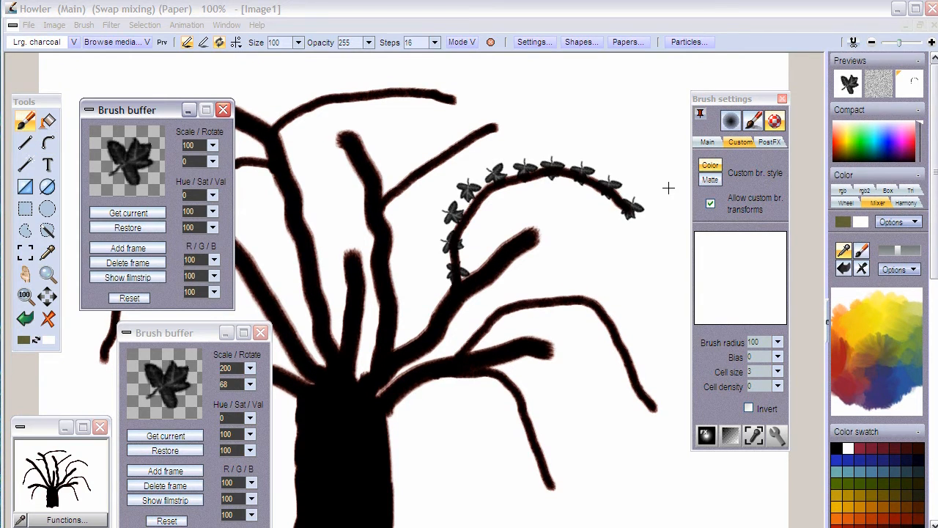
{"action": "left_click", "coordinate": [708, 180]}
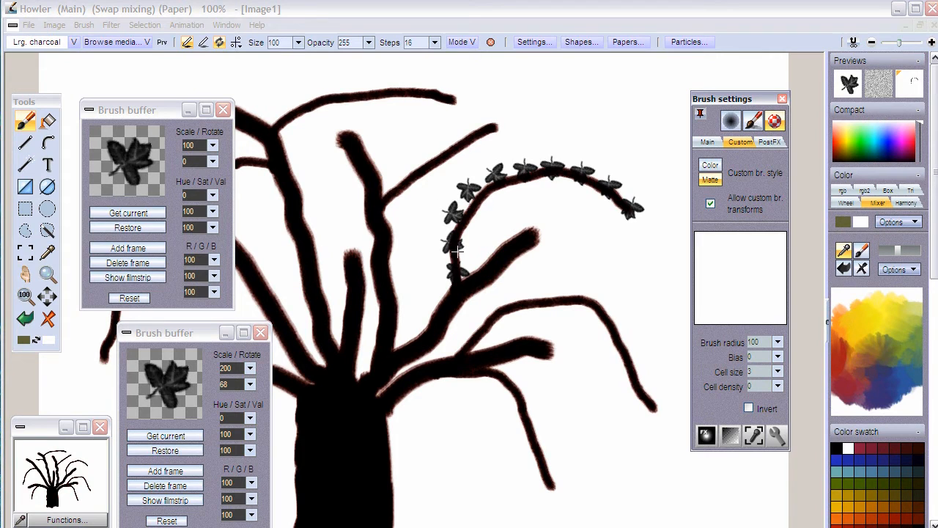
{"action": "mouse_move", "coordinate": [460, 353]}
{"action": "left_mouse_down"}
{"action": "mouse_move", "coordinate": [521, 295]}
{"action": "mouse_move", "coordinate": [601, 287]}
{"action": "mouse_move", "coordinate": [641, 346]}
{"action": "mouse_move", "coordinate": [642, 395]}
{"action": "left_mouse_up"}
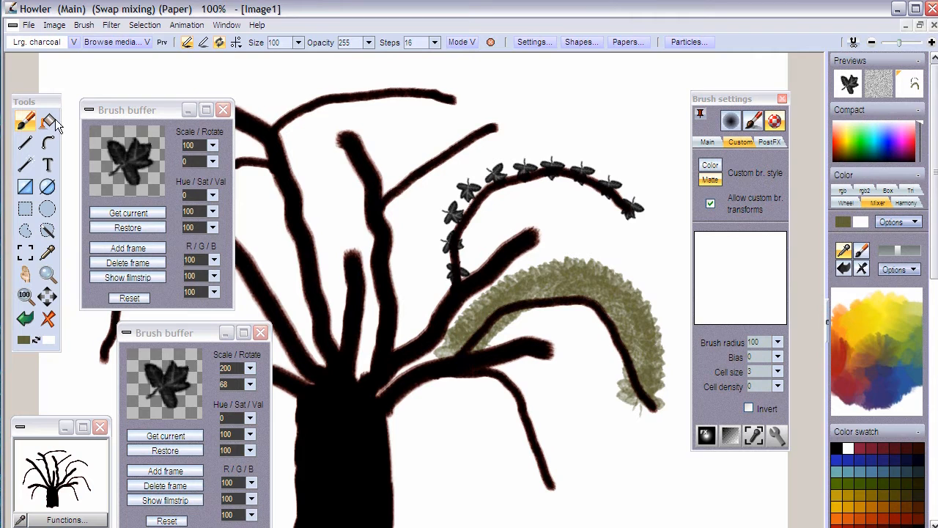
Step: Trace olive leaf paths with the curve tool along the upper-middle branch and, at 248 steps, along the upper-left branch
{"action": "left_click", "coordinate": [48, 142]}
{"action": "mouse_move", "coordinate": [396, 362]}
{"action": "left_mouse_down"}
{"action": "mouse_move", "coordinate": [405, 293]}
{"action": "mouse_move", "coordinate": [458, 151]}
{"action": "mouse_move", "coordinate": [525, 142]}
{"action": "mouse_move", "coordinate": [539, 119]}
{"action": "left_mouse_up"}
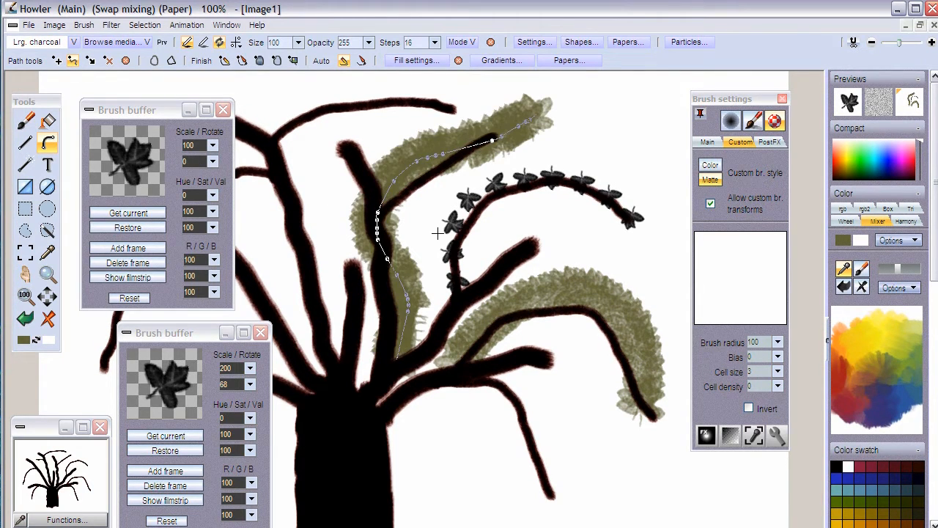
{"action": "left_click", "coordinate": [431, 60]}
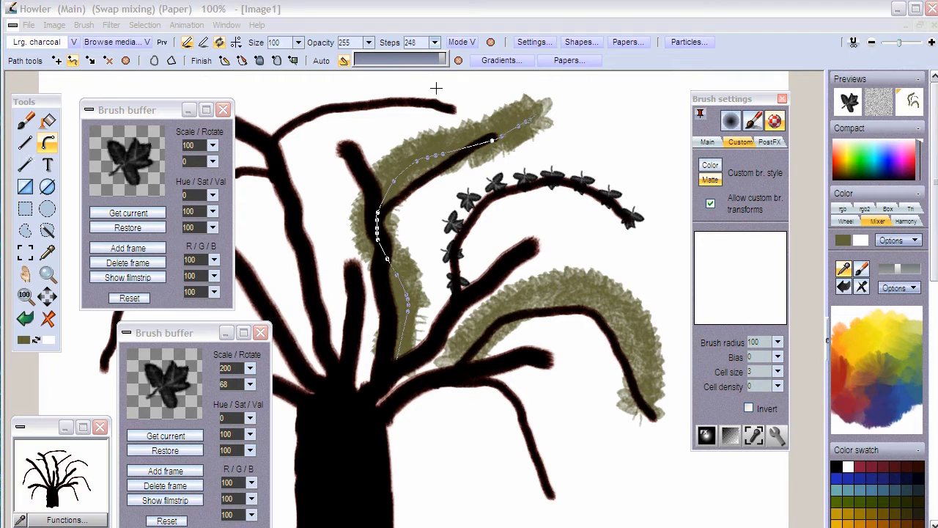
{"action": "mouse_move", "coordinate": [334, 322]}
{"action": "left_mouse_down"}
{"action": "mouse_move", "coordinate": [284, 190]}
{"action": "mouse_move", "coordinate": [293, 123]}
{"action": "mouse_move", "coordinate": [459, 110]}
{"action": "left_mouse_up"}
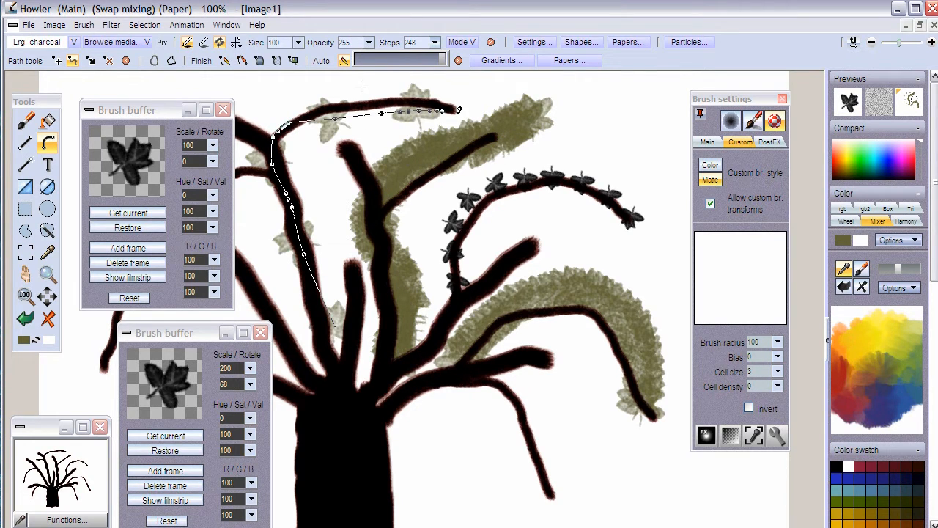
Step: Move the upper brush buffer off the branches and trace sparser leaf paths at 113 steps along the far-left thick branch
{"action": "mouse_move", "coordinate": [164, 116]}
{"action": "left_mouse_down"}
{"action": "mouse_move", "coordinate": [484, 187]}
{"action": "mouse_move", "coordinate": [666, 346]}
{"action": "left_mouse_up"}
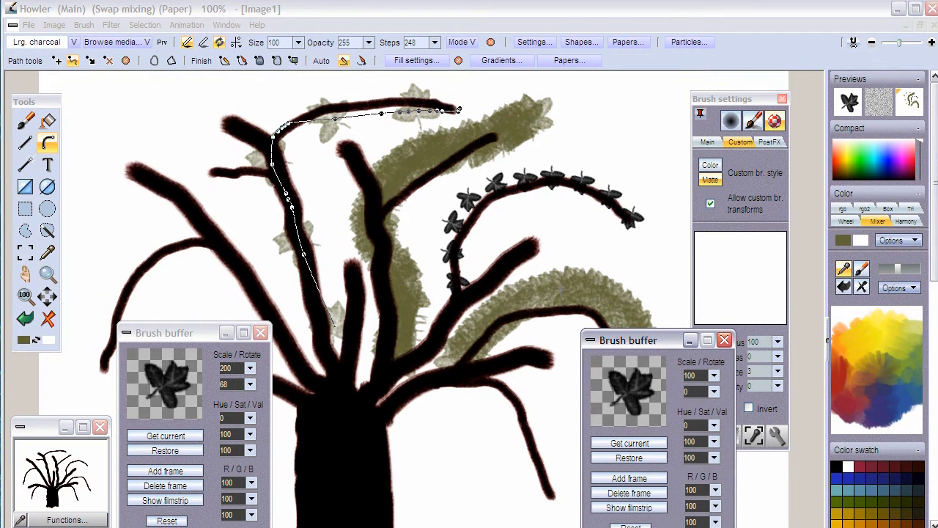
{"action": "left_click", "coordinate": [433, 59]}
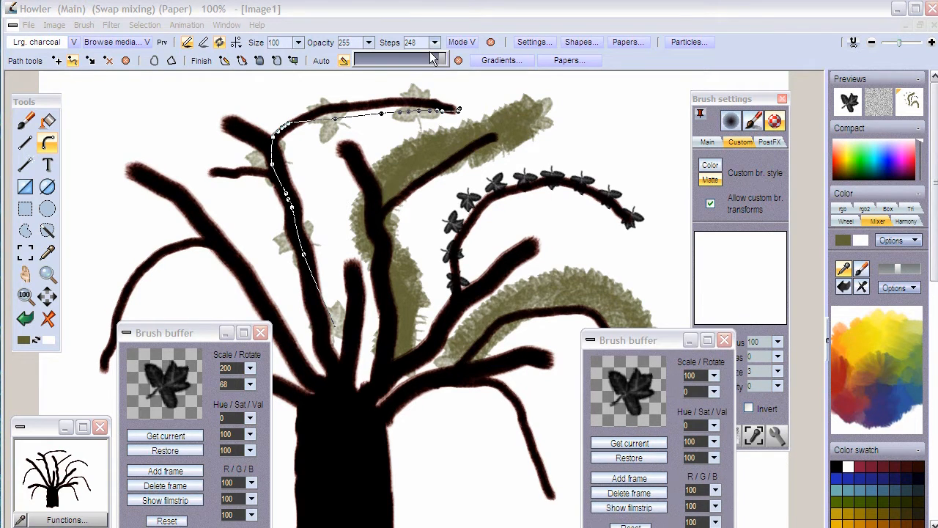
{"action": "mouse_move", "coordinate": [304, 338]}
{"action": "left_mouse_down"}
{"action": "mouse_move", "coordinate": [220, 253]}
{"action": "mouse_move", "coordinate": [81, 161]}
{"action": "left_mouse_up"}
{"action": "mouse_move", "coordinate": [314, 374]}
{"action": "left_mouse_down"}
{"action": "mouse_move", "coordinate": [209, 195]}
{"action": "mouse_move", "coordinate": [113, 140]}
{"action": "left_mouse_up"}
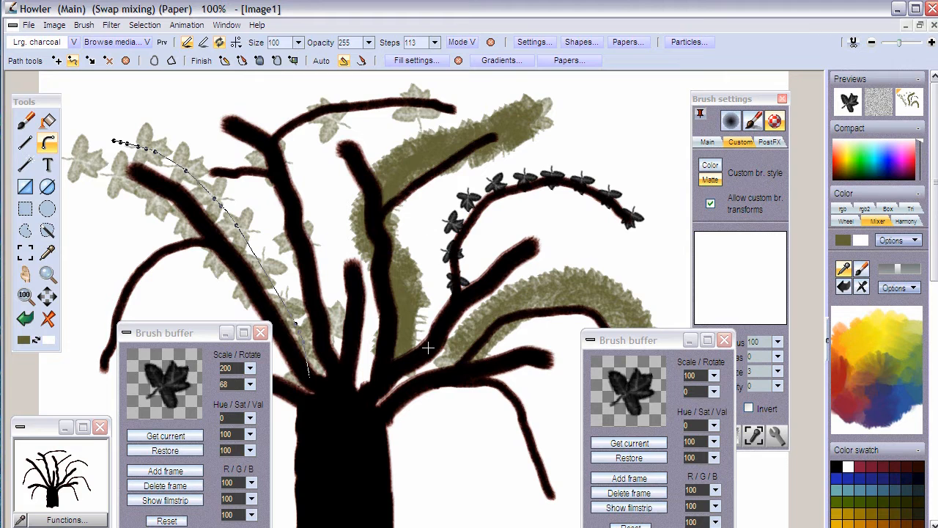
Step: Scale the unrotated leaf brush to 200 and trace a Color-style leaf path up the upper-left branch
{"action": "mouse_move", "coordinate": [644, 343]}
{"action": "left_mouse_down"}
{"action": "mouse_move", "coordinate": [438, 271]}
{"action": "mouse_move", "coordinate": [325, 314]}
{"action": "mouse_move", "coordinate": [366, 285]}
{"action": "mouse_move", "coordinate": [210, 195]}
{"action": "mouse_move", "coordinate": [189, 170]}
{"action": "mouse_move", "coordinate": [161, 180]}
{"action": "left_mouse_up"}
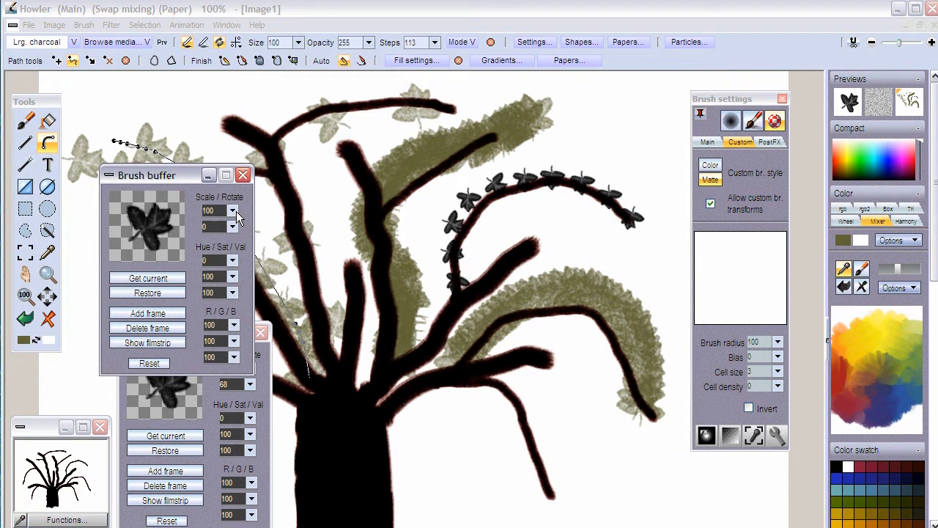
{"action": "left_click", "coordinate": [233, 211]}
{"action": "mouse_move", "coordinate": [225, 230]}
{"action": "left_mouse_down"}
{"action": "mouse_move", "coordinate": [239, 253]}
{"action": "mouse_move", "coordinate": [244, 216]}
{"action": "left_mouse_up"}
{"action": "mouse_move", "coordinate": [343, 367]}
{"action": "left_mouse_down"}
{"action": "mouse_move", "coordinate": [333, 269]}
{"action": "mouse_move", "coordinate": [303, 170]}
{"action": "mouse_move", "coordinate": [276, 137]}
{"action": "left_mouse_up"}
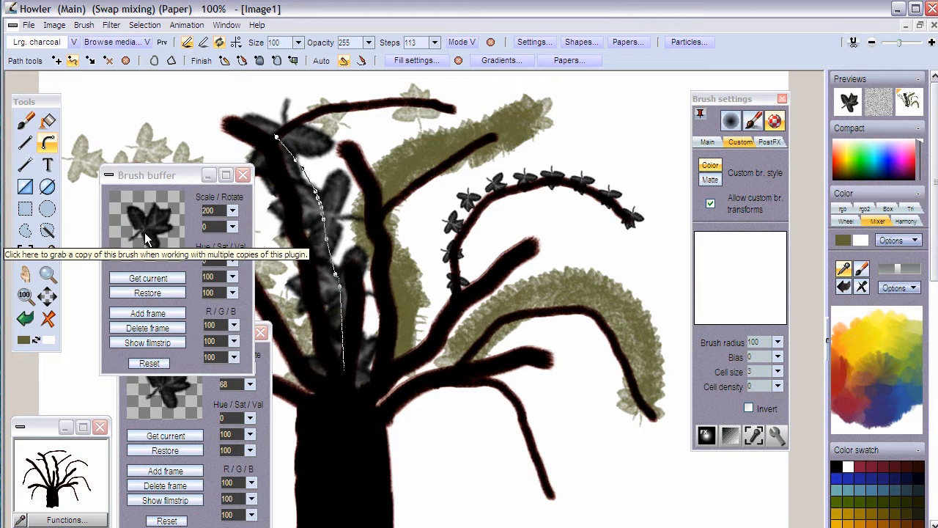
Step: Move both brush buffers clear of the tree's left branches
{"action": "mouse_move", "coordinate": [148, 170]}
{"action": "left_mouse_down"}
{"action": "mouse_move", "coordinate": [124, 256]}
{"action": "mouse_move", "coordinate": [242, 308]}
{"action": "mouse_move", "coordinate": [513, 307]}
{"action": "left_mouse_up"}
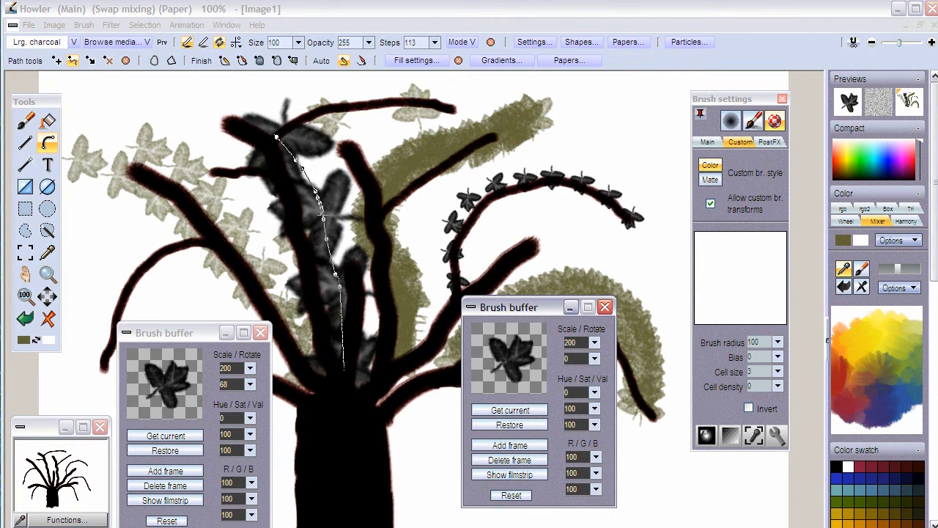
{"action": "left_click_drag", "start_coordinate": [191, 334], "coordinate": [203, 486]}
{"action": "left_click", "coordinate": [271, 329]}
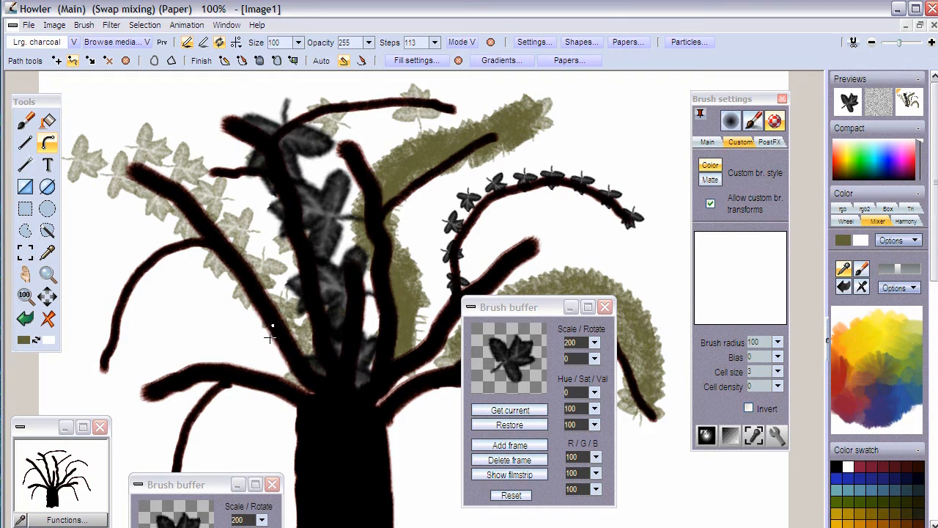
Step: Clear the canvas and stamp a single dark leaf near its middle with the paintbrush
{"action": "key", "text": "s"}
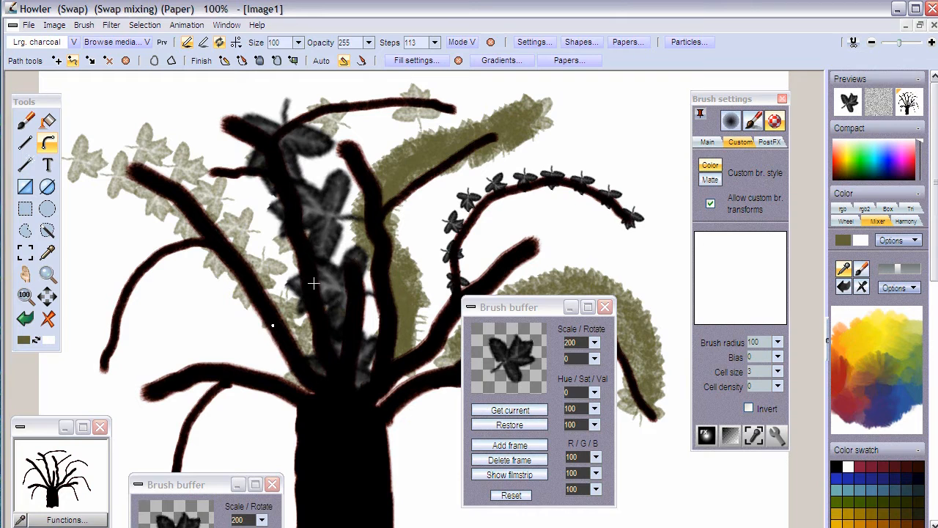
{"action": "key", "text": "s"}
{"action": "left_click", "coordinate": [48, 318]}
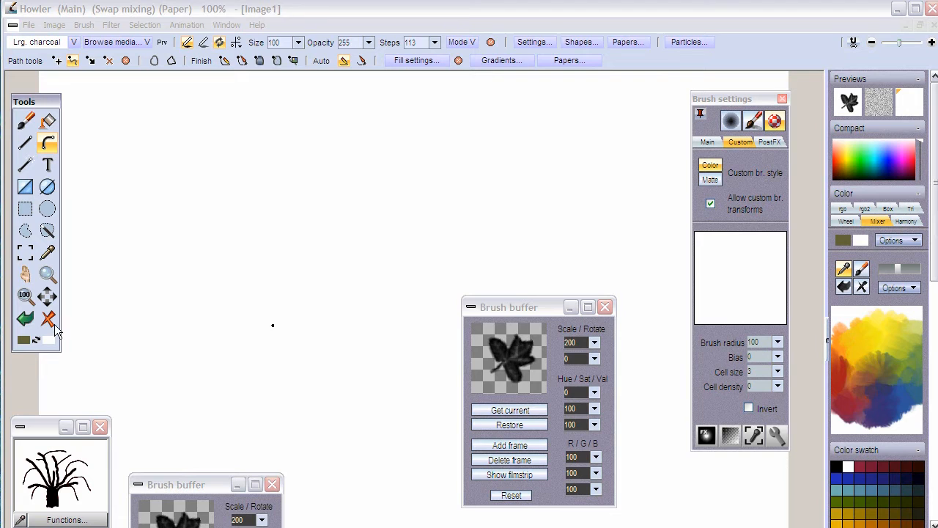
{"action": "left_click", "coordinate": [25, 122]}
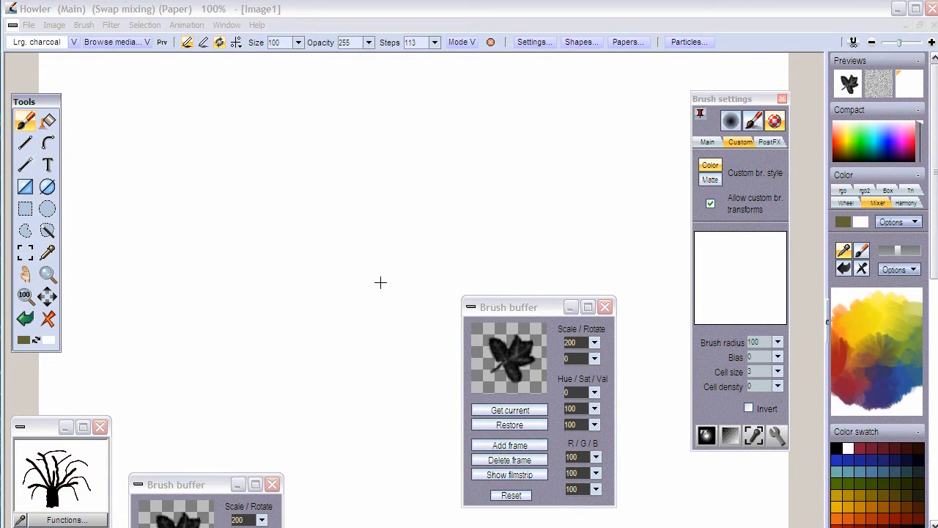
{"action": "left_click", "coordinate": [352, 273]}
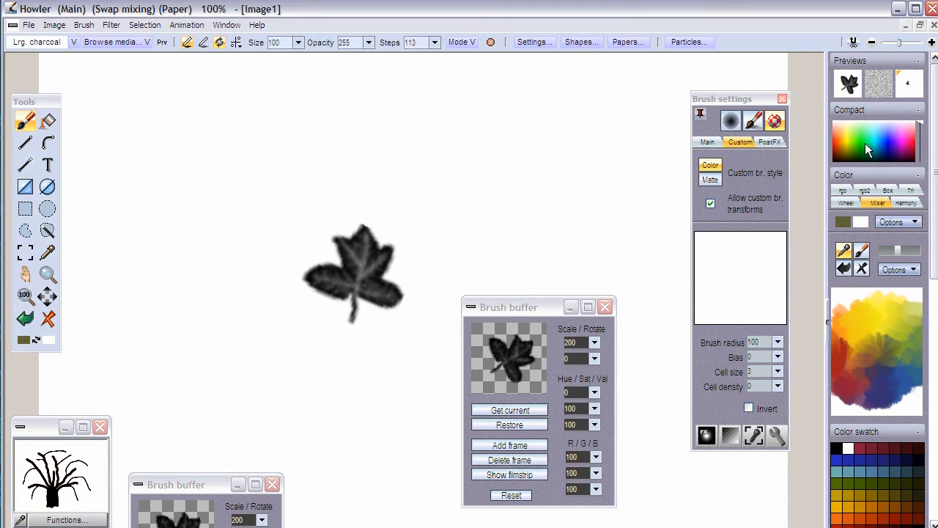
Step: Tint the image green with the Adjust color filter in Multiply mode, setting Red 51, Green 162 and Blue 28
{"action": "left_click", "coordinate": [112, 29]}
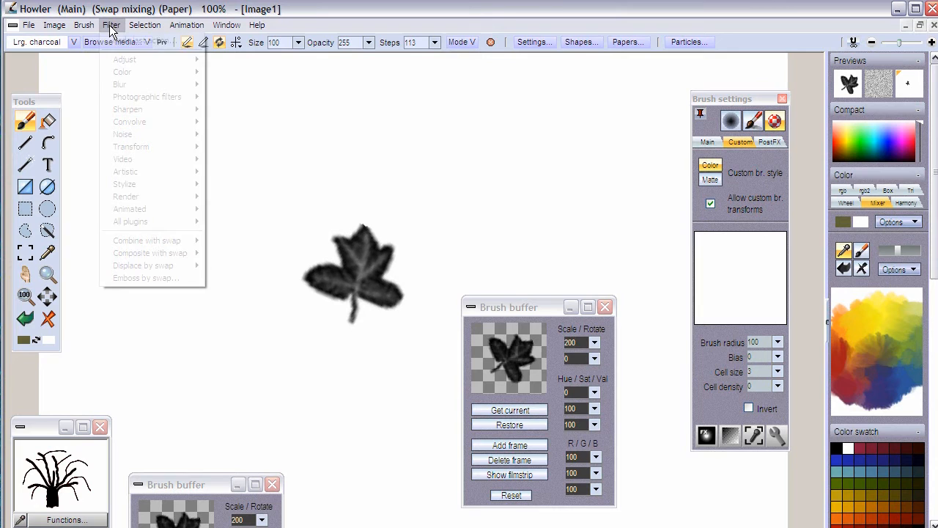
{"action": "mouse_move", "coordinate": [169, 59]}
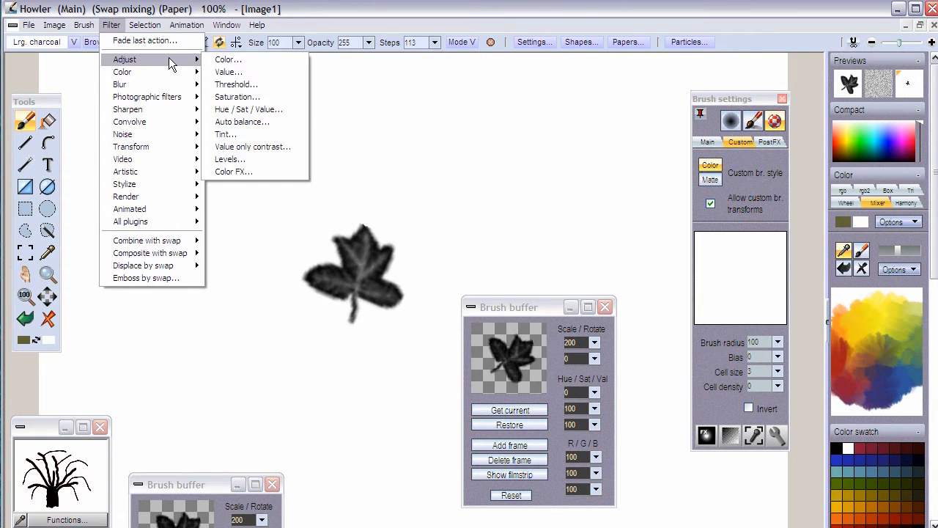
{"action": "left_click", "coordinate": [223, 60]}
{"action": "left_click_drag", "start_coordinate": [465, 187], "coordinate": [173, 194]}
{"action": "left_click", "coordinate": [203, 249]}
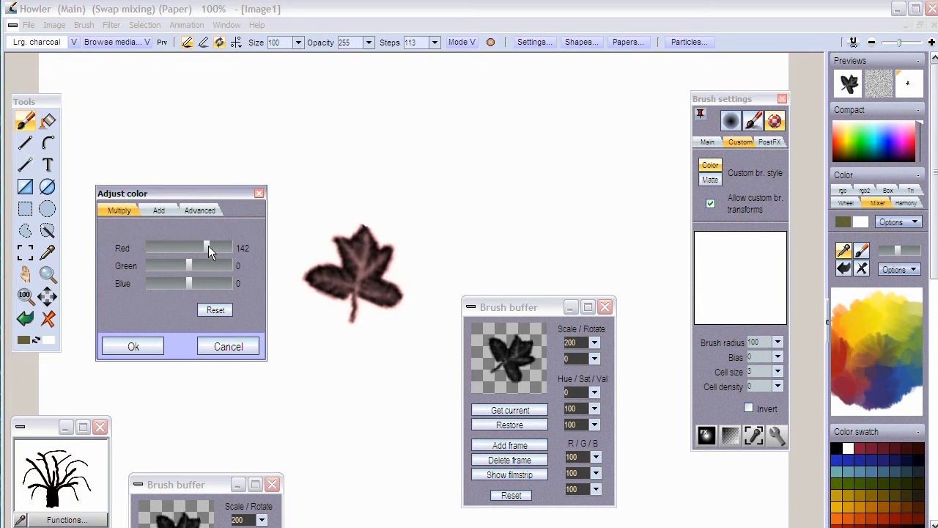
{"action": "left_click_drag", "start_coordinate": [226, 247], "coordinate": [214, 263]}
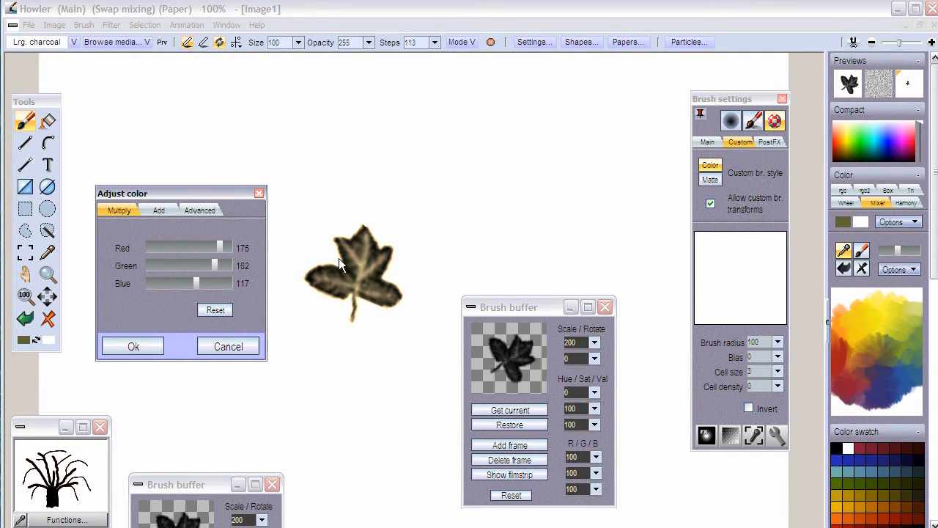
{"action": "left_click_drag", "start_coordinate": [213, 265], "coordinate": [220, 246]}
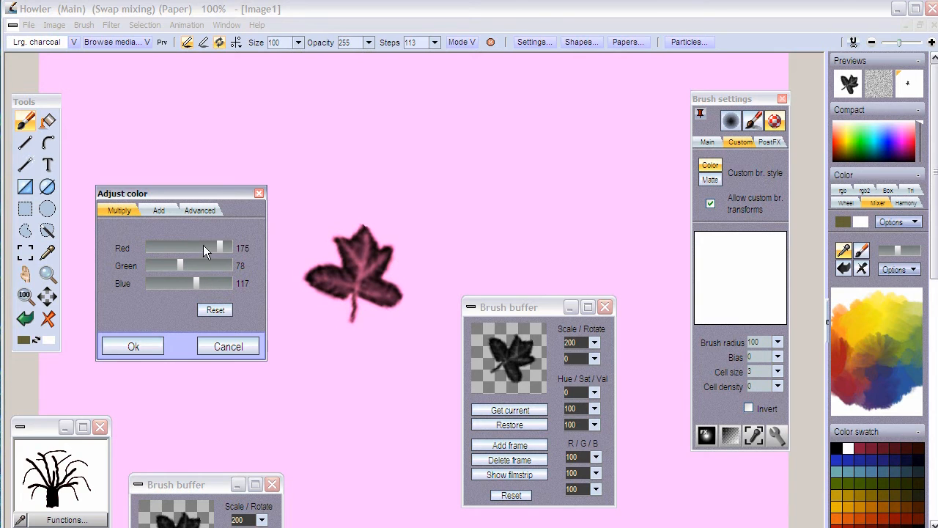
{"action": "left_click", "coordinate": [196, 262]}
{"action": "left_click_drag", "start_coordinate": [195, 246], "coordinate": [218, 260]}
{"action": "left_click", "coordinate": [173, 279]}
{"action": "left_click", "coordinate": [173, 278]}
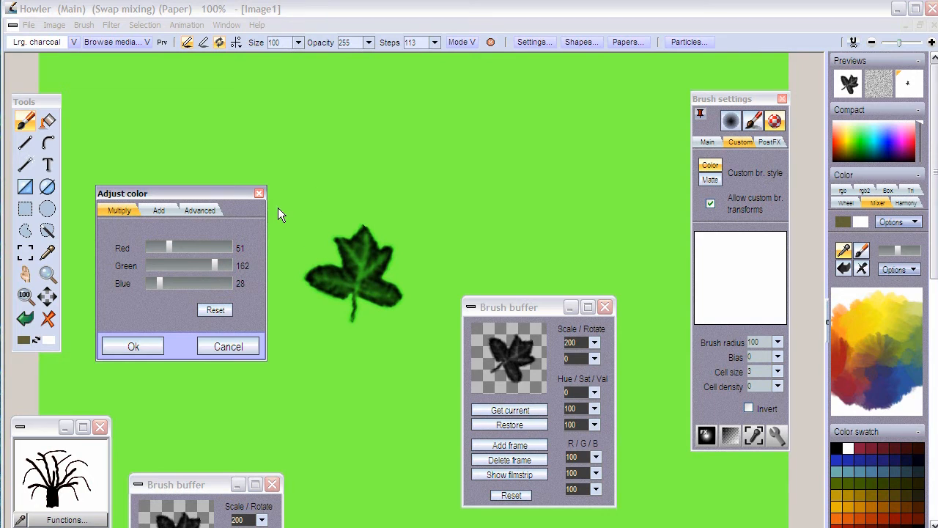
{"action": "left_click", "coordinate": [146, 346]}
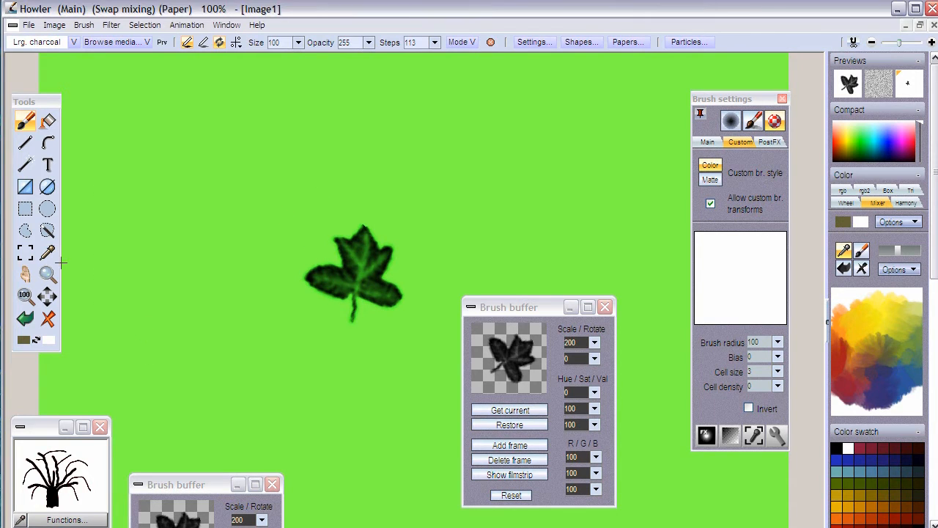
Step: Grab the green leaf as a custom brush and key out its bright green background as the transparent secondary colour
{"action": "left_click", "coordinate": [25, 253]}
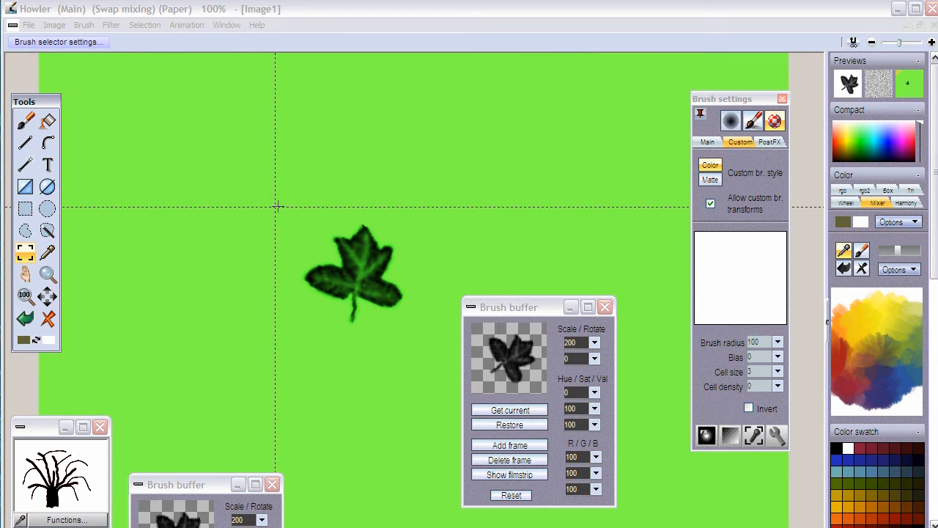
{"action": "mouse_move", "coordinate": [289, 208]}
{"action": "left_mouse_down"}
{"action": "mouse_move", "coordinate": [310, 268]}
{"action": "mouse_move", "coordinate": [440, 342]}
{"action": "mouse_move", "coordinate": [423, 339]}
{"action": "left_mouse_up"}
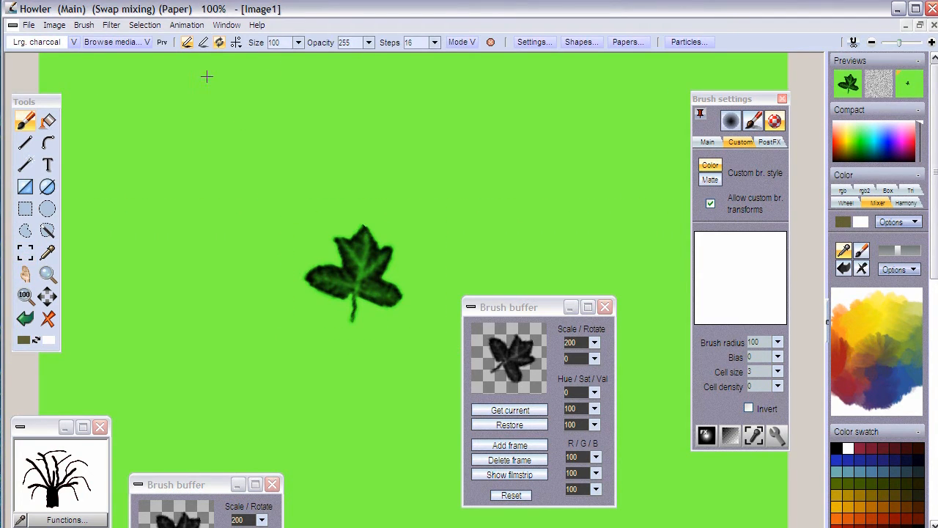
{"action": "left_click", "coordinate": [26, 254]}
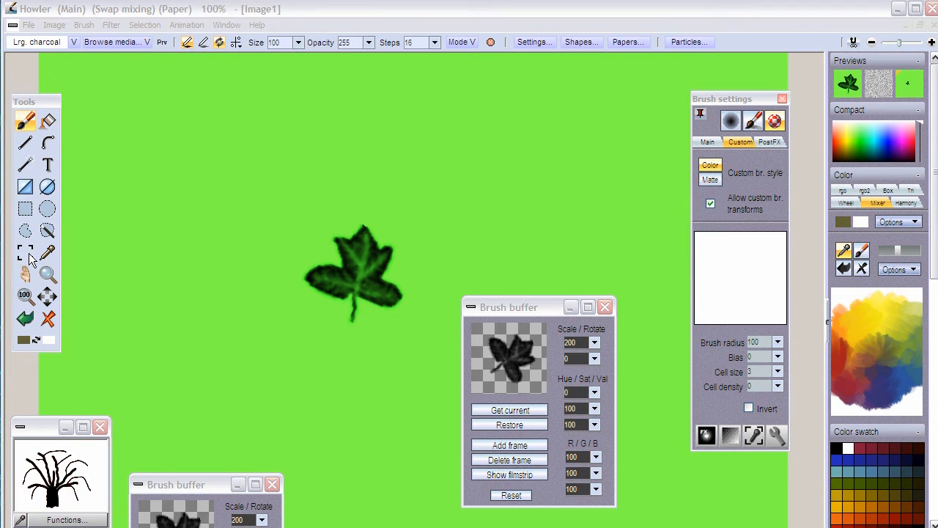
{"action": "right_click", "coordinate": [29, 253]}
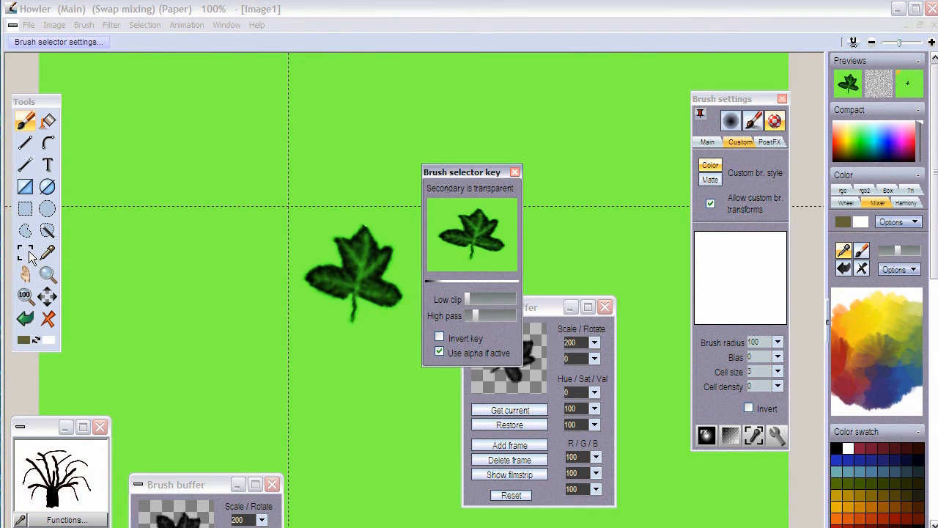
{"action": "left_click", "coordinate": [456, 253]}
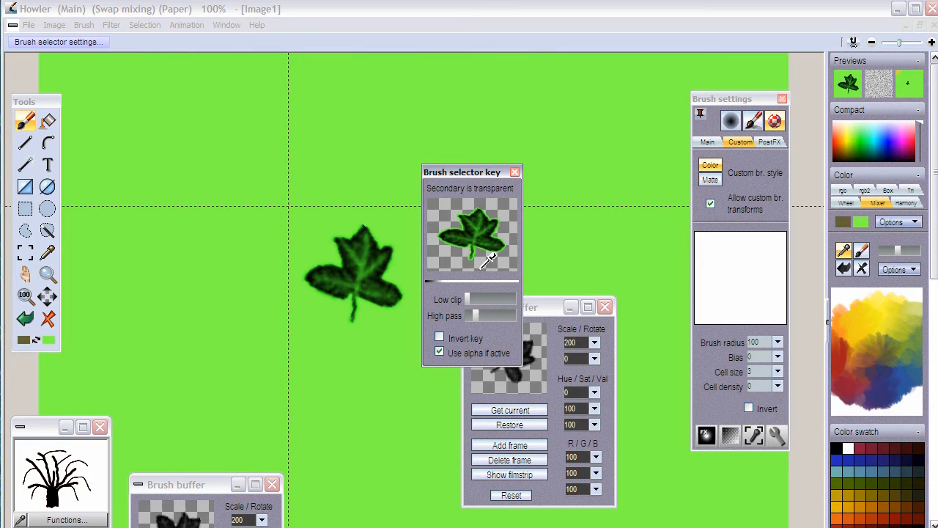
Step: Raise the brush key's high pass close to maximum and its low clip to nearly midway for a clean leaf edge
{"action": "left_click_drag", "start_coordinate": [477, 317], "coordinate": [487, 300]}
{"action": "left_click_drag", "start_coordinate": [496, 315], "coordinate": [507, 314]}
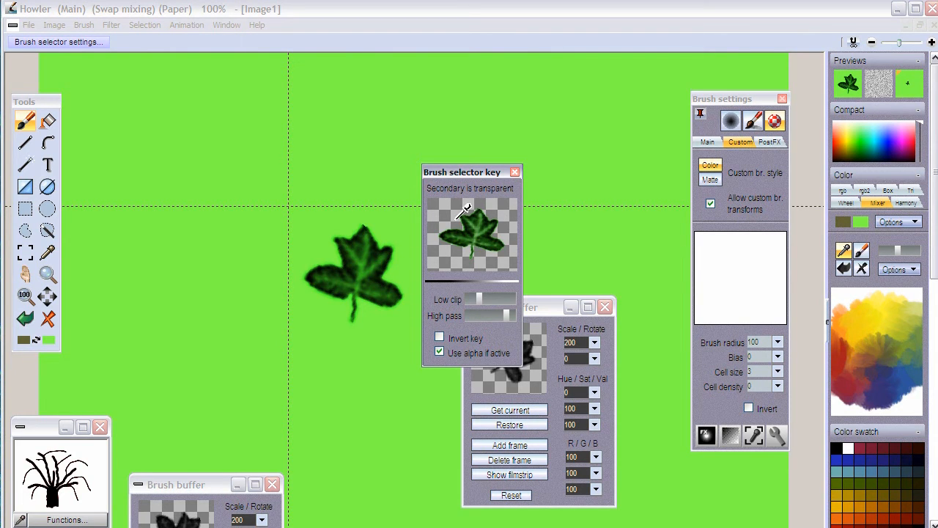
{"action": "mouse_move", "coordinate": [477, 298]}
{"action": "left_mouse_down"}
{"action": "mouse_move", "coordinate": [493, 296]}
{"action": "mouse_move", "coordinate": [486, 299]}
{"action": "left_mouse_up"}
{"action": "mouse_move", "coordinate": [473, 171]}
{"action": "left_mouse_down"}
{"action": "mouse_move", "coordinate": [355, 208]}
{"action": "mouse_move", "coordinate": [200, 231]}
{"action": "mouse_move", "coordinate": [216, 242]}
{"action": "left_mouse_up"}
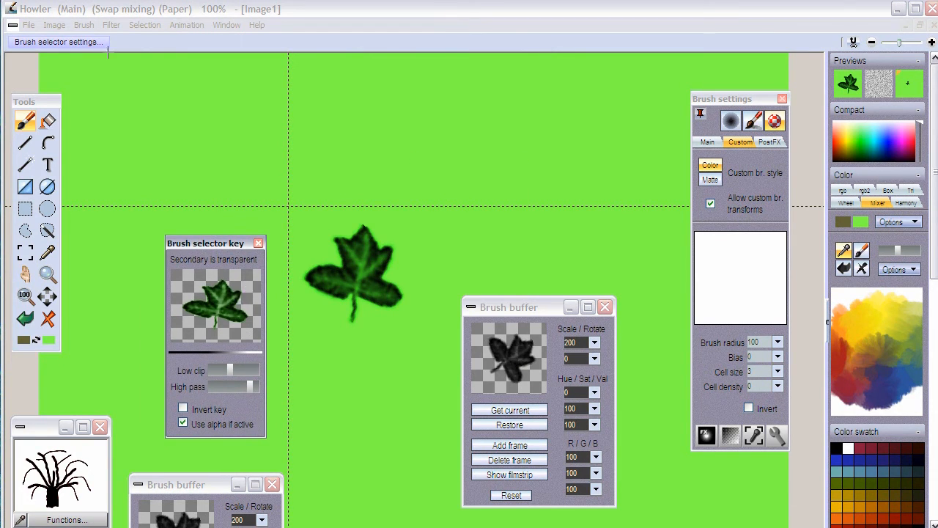
Step: Store the keyed green leaf in a new brush buffer, then close the brush key settings and the unrotated grey leaf buffer
{"action": "left_click", "coordinate": [91, 25]}
{"action": "left_click", "coordinate": [124, 84]}
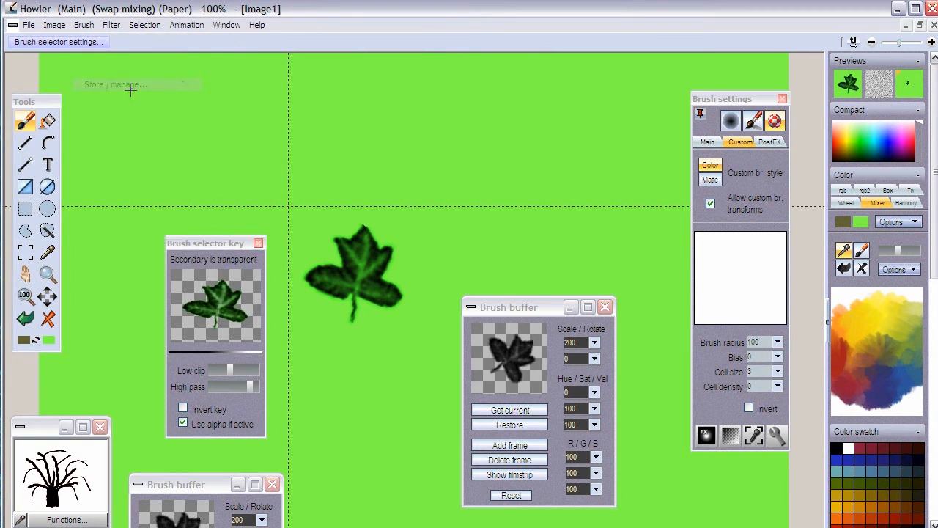
{"action": "mouse_move", "coordinate": [194, 203]}
{"action": "left_mouse_down"}
{"action": "mouse_move", "coordinate": [145, 126]}
{"action": "mouse_move", "coordinate": [113, 149]}
{"action": "left_mouse_up"}
{"action": "left_click", "coordinate": [259, 243]}
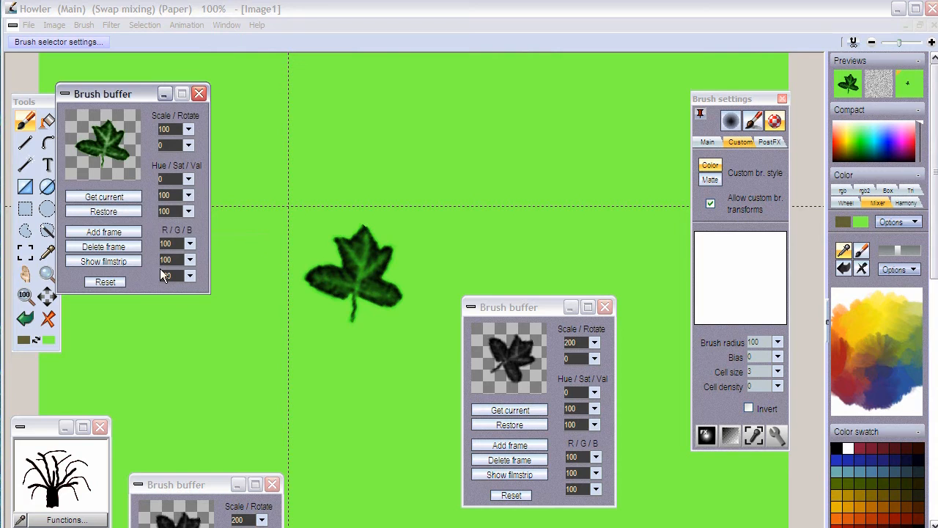
{"action": "left_click", "coordinate": [604, 307]}
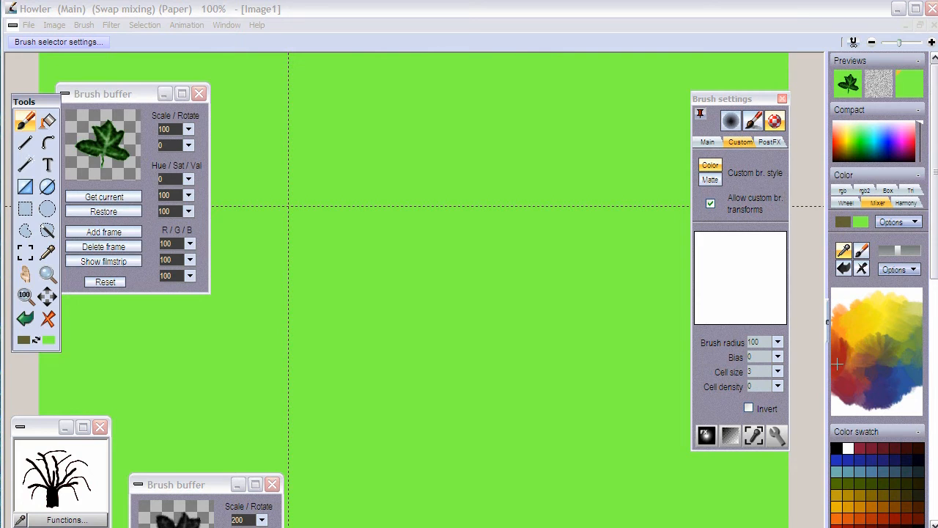
Step: Set the secondary colour to white, clear the canvas and restore the stored bare tree image
{"action": "right_click", "coordinate": [847, 447]}
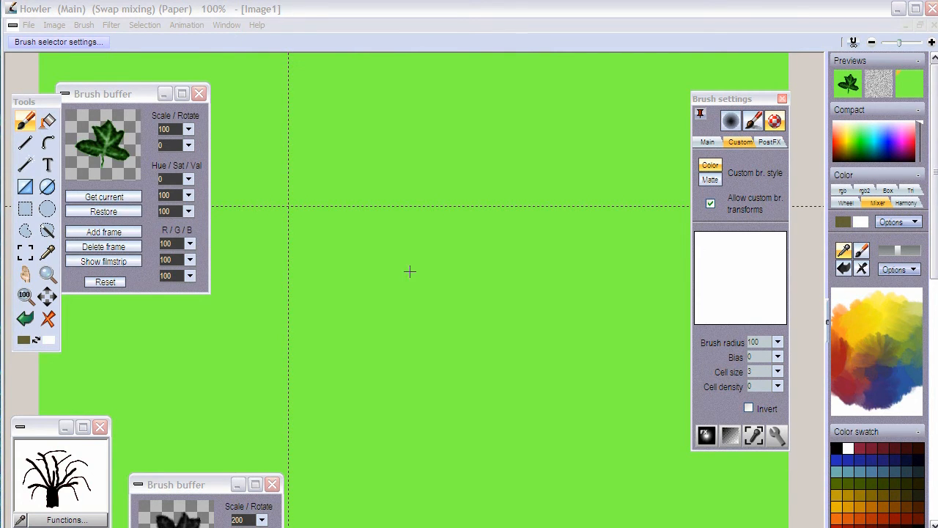
{"action": "left_click", "coordinate": [47, 318]}
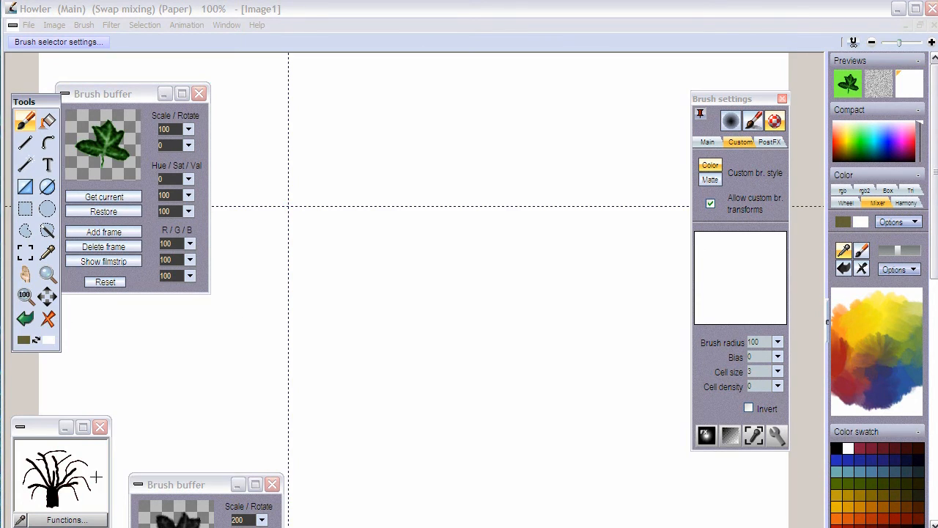
{"action": "left_click", "coordinate": [96, 477]}
{"action": "left_click_drag", "start_coordinate": [146, 94], "coordinate": [172, 82]}
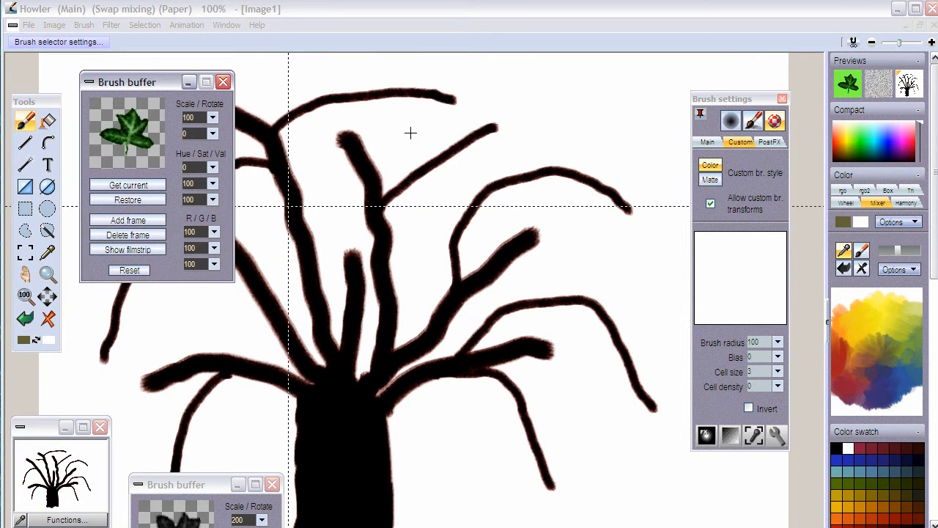
{"action": "left_click", "coordinate": [816, 78]}
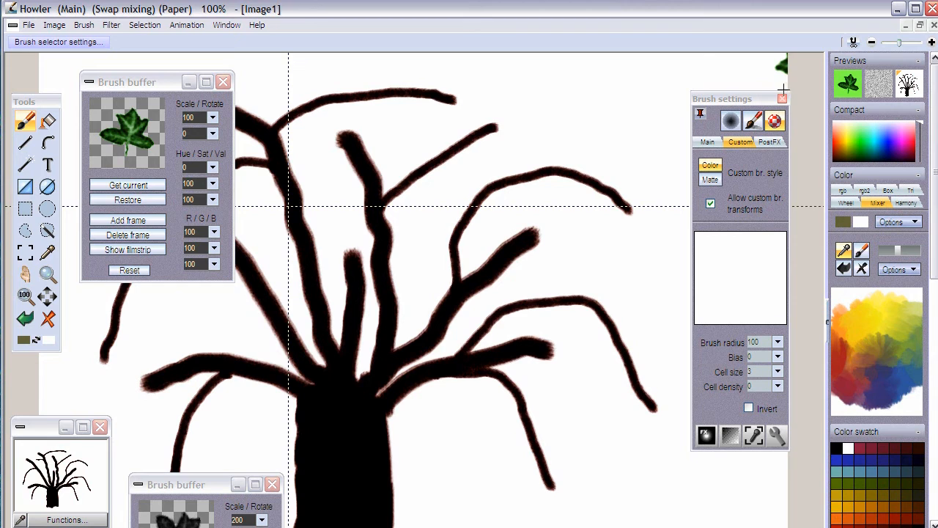
Step: Choose the curve tool and set its path mode to freehand drawing
{"action": "key", "text": "s"}
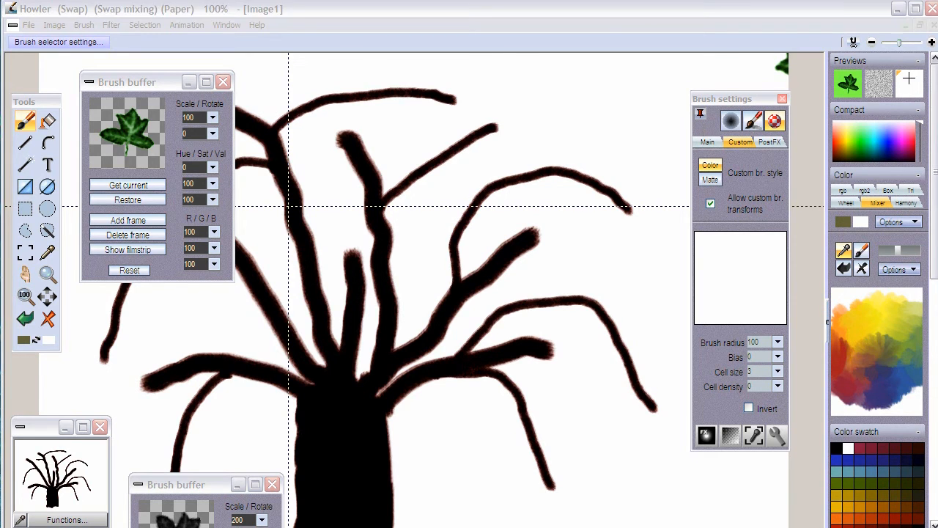
{"action": "left_click", "coordinate": [47, 142]}
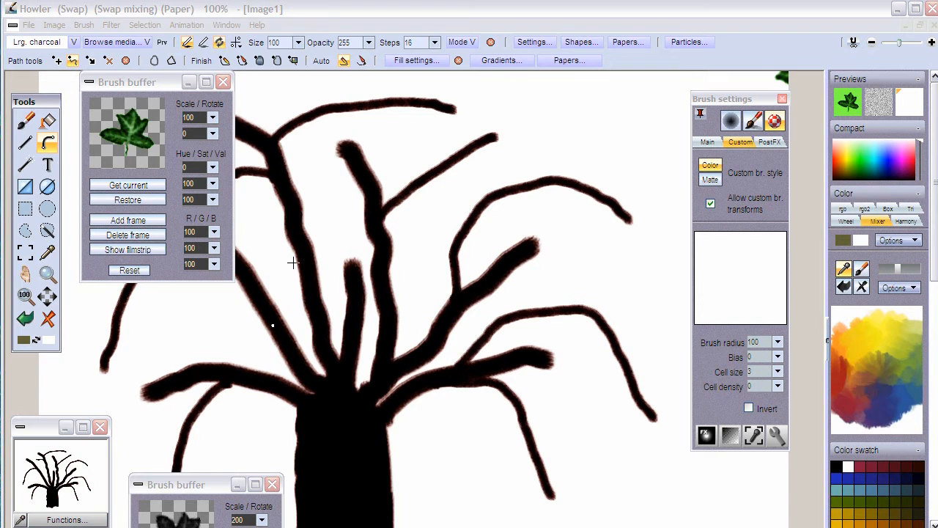
{"action": "left_click", "coordinate": [72, 60]}
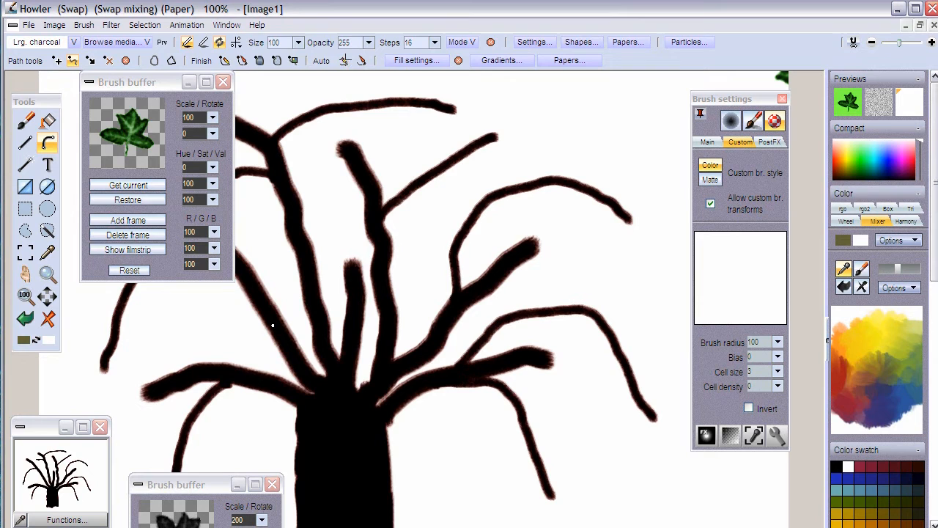
Step: Try painting leaves along the high arching branch on the tree's right side, then undo the stroke
{"action": "mouse_move", "coordinate": [389, 360]}
{"action": "left_mouse_down"}
{"action": "mouse_move", "coordinate": [450, 296]}
{"action": "mouse_move", "coordinate": [458, 221]}
{"action": "mouse_move", "coordinate": [609, 203]}
{"action": "left_mouse_up"}
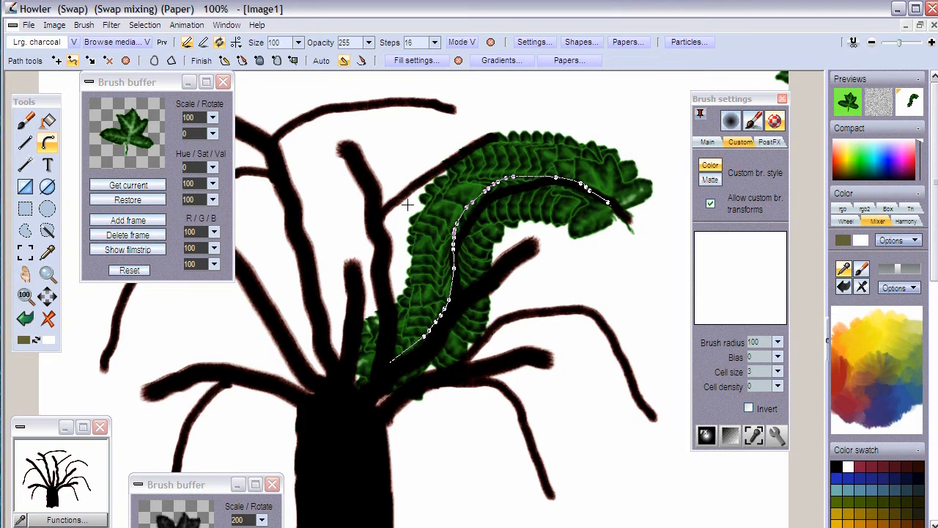
{"action": "key", "text": "ctrl+z"}
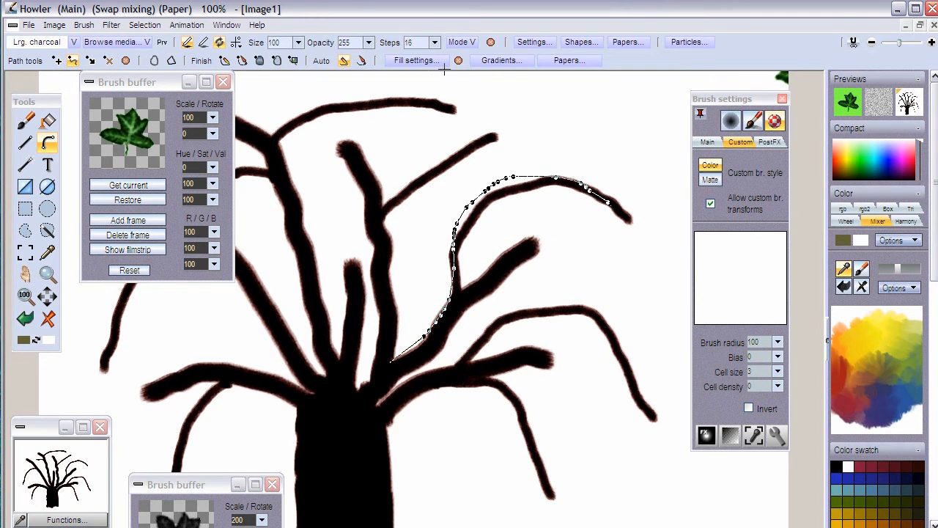
Step: Set the brush steps to 105 and try another freehand leaf stroke along the same arching branch
{"action": "left_click", "coordinate": [435, 42]}
{"action": "left_click_drag", "start_coordinate": [362, 59], "coordinate": [393, 57]}
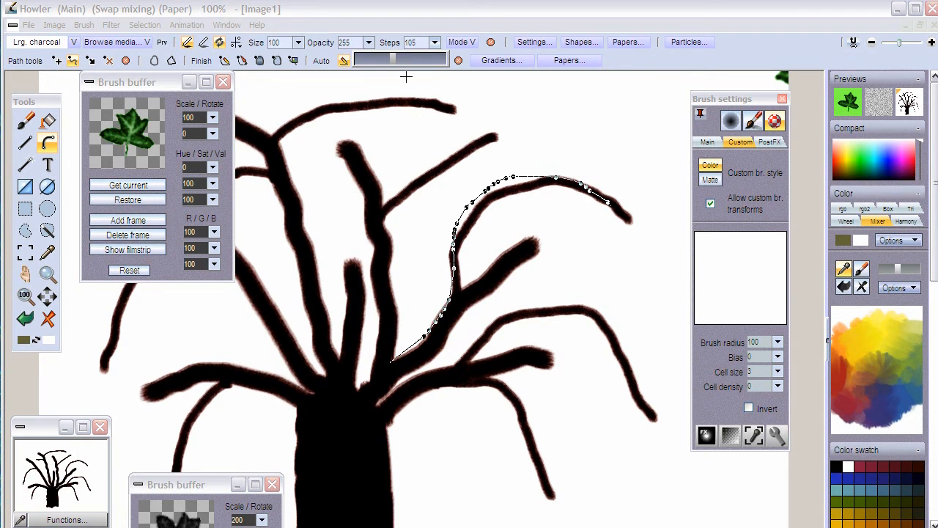
{"action": "left_click_drag", "start_coordinate": [403, 361], "coordinate": [576, 190]}
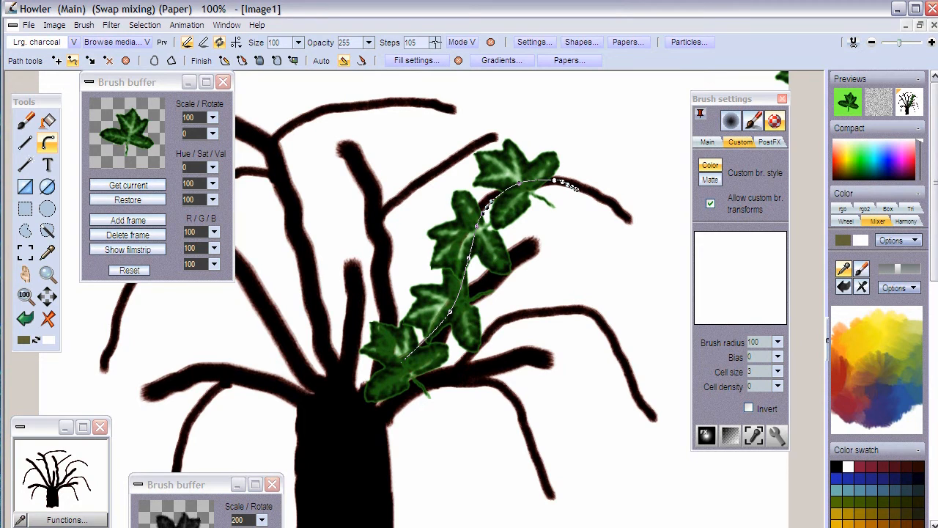
Step: Set the brush steps to 77 and size to 75, then paint leaves along the thick branch right of the trunk
{"action": "left_click", "coordinate": [435, 42]}
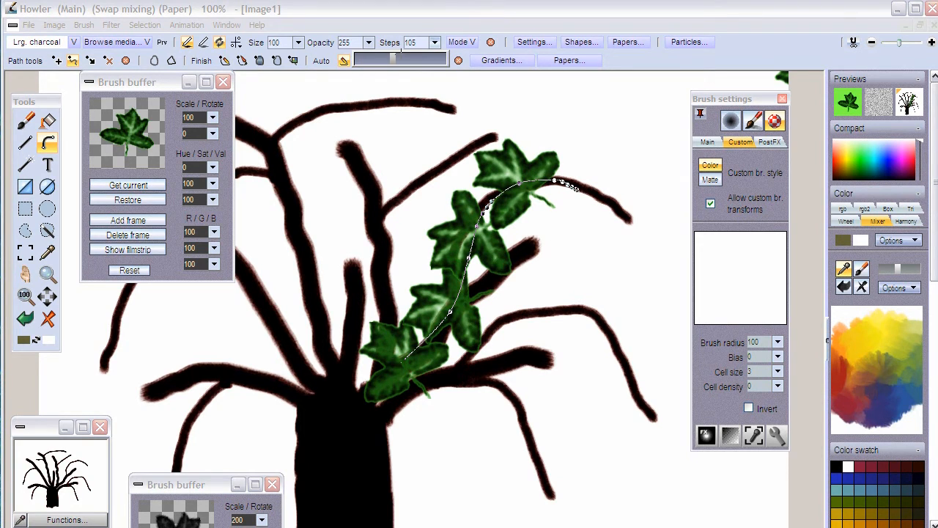
{"action": "left_click_drag", "start_coordinate": [393, 58], "coordinate": [384, 58]}
{"action": "left_click", "coordinate": [297, 42]}
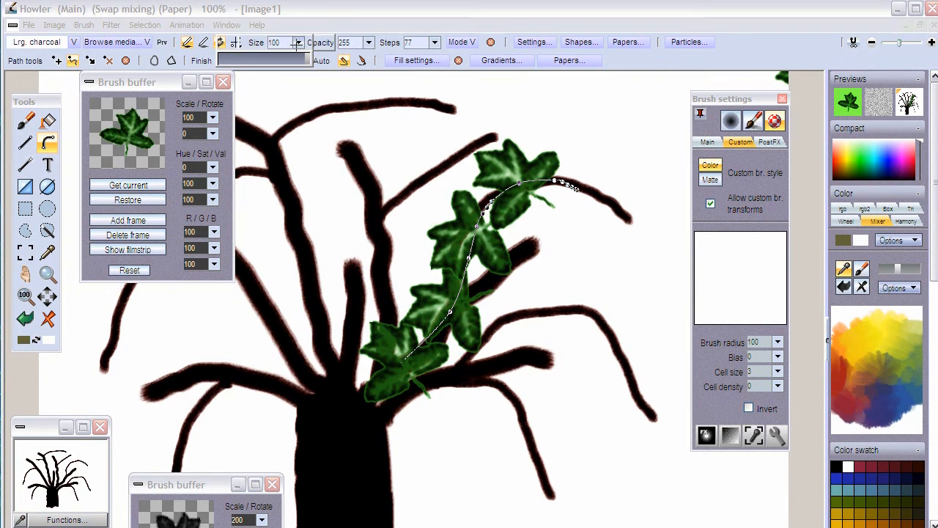
{"action": "left_click_drag", "start_coordinate": [293, 60], "coordinate": [286, 60]}
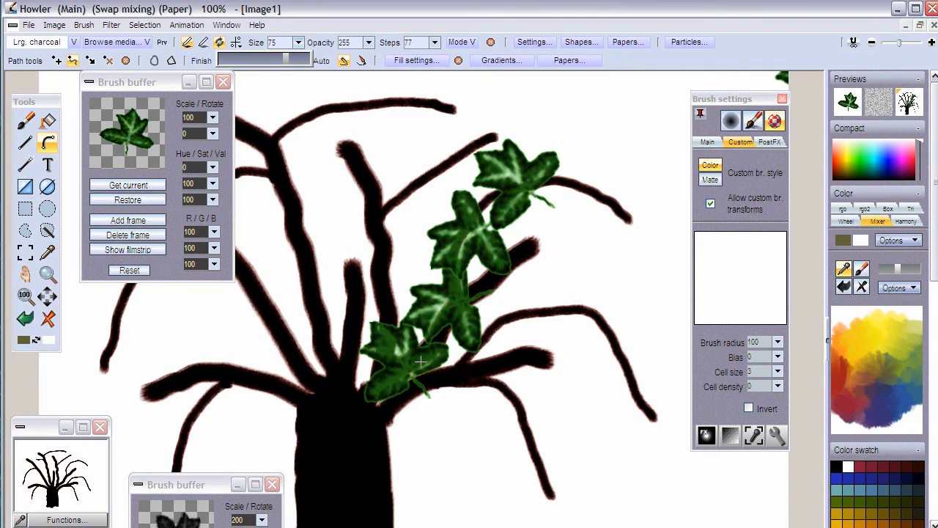
{"action": "mouse_move", "coordinate": [385, 386]}
{"action": "left_mouse_down"}
{"action": "mouse_move", "coordinate": [538, 243]}
{"action": "mouse_move", "coordinate": [575, 239]}
{"action": "left_mouse_up"}
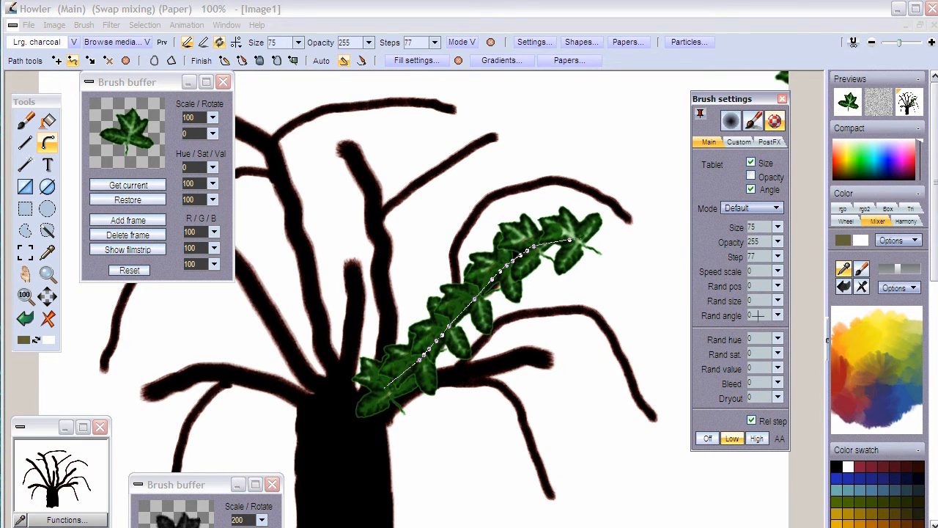
Step: Set the brush randomness to position 32, size 10, angle 37, hue 87 and saturation 27
{"action": "mouse_move", "coordinate": [776, 286]}
{"action": "left_mouse_down"}
{"action": "mouse_move", "coordinate": [703, 300]}
{"action": "mouse_move", "coordinate": [740, 288]}
{"action": "mouse_move", "coordinate": [770, 301]}
{"action": "mouse_move", "coordinate": [753, 286]}
{"action": "left_mouse_up"}
{"action": "left_click_drag", "start_coordinate": [778, 315], "coordinate": [738, 336]}
{"action": "left_click_drag", "start_coordinate": [725, 278], "coordinate": [736, 299]}
{"action": "left_click_drag", "start_coordinate": [777, 338], "coordinate": [721, 354]}
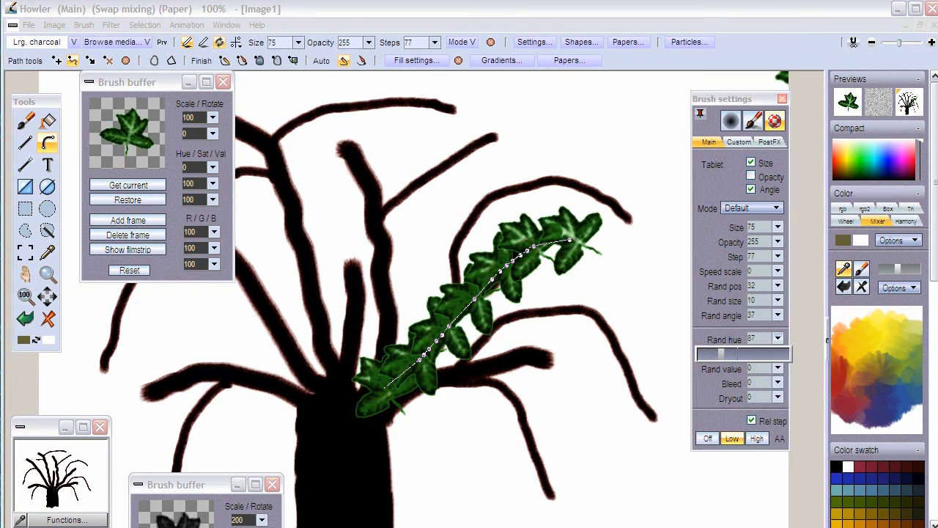
{"action": "left_click", "coordinate": [741, 322]}
{"action": "left_click_drag", "start_coordinate": [778, 353], "coordinate": [723, 366]}
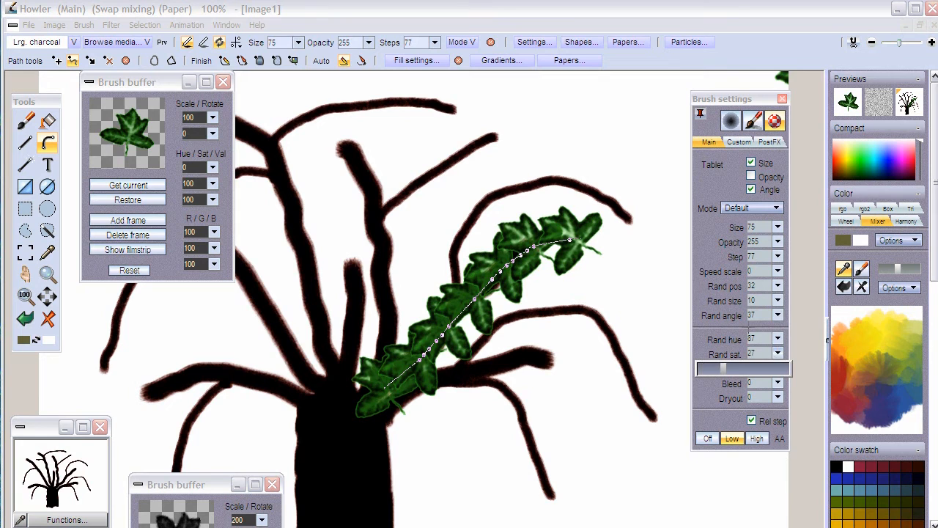
Step: Paint a stroke of randomized leaves along the high arching branch on the tree's right side and check the custom brush settings
{"action": "mouse_move", "coordinate": [422, 338]}
{"action": "left_mouse_down"}
{"action": "mouse_move", "coordinate": [545, 189]}
{"action": "mouse_move", "coordinate": [628, 192]}
{"action": "left_mouse_up"}
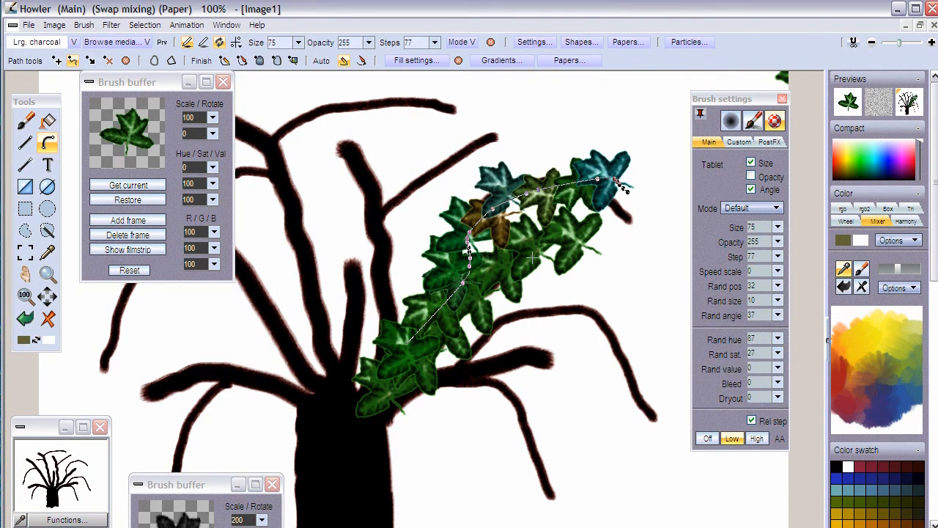
{"action": "left_click", "coordinate": [746, 144]}
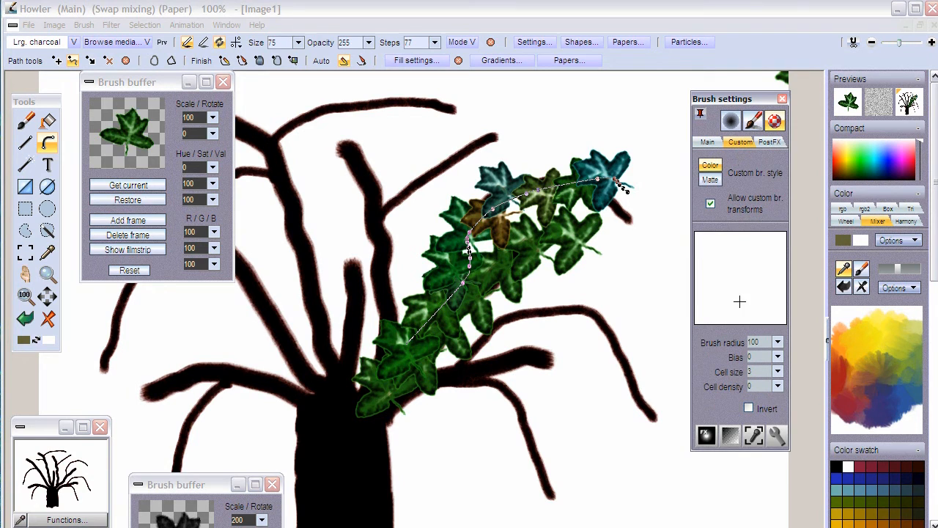
{"action": "left_click", "coordinate": [707, 141]}
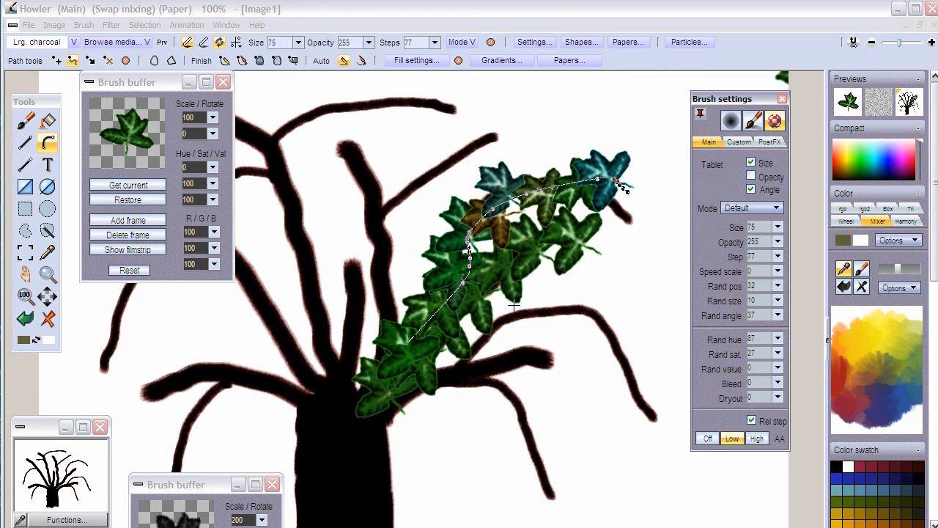
Step: Paint more randomized leaf strokes along the lower right branches and up the central branch and its thin offshoot
{"action": "left_click", "coordinate": [415, 354]}
{"action": "mouse_move", "coordinate": [418, 385]}
{"action": "left_mouse_down"}
{"action": "mouse_move", "coordinate": [488, 328]}
{"action": "mouse_move", "coordinate": [638, 381]}
{"action": "left_mouse_up"}
{"action": "mouse_move", "coordinate": [403, 385]}
{"action": "left_mouse_down"}
{"action": "mouse_move", "coordinate": [509, 371]}
{"action": "mouse_move", "coordinate": [575, 480]}
{"action": "left_mouse_up"}
{"action": "mouse_move", "coordinate": [425, 386]}
{"action": "left_mouse_down"}
{"action": "mouse_move", "coordinate": [491, 356]}
{"action": "mouse_move", "coordinate": [607, 380]}
{"action": "left_mouse_up"}
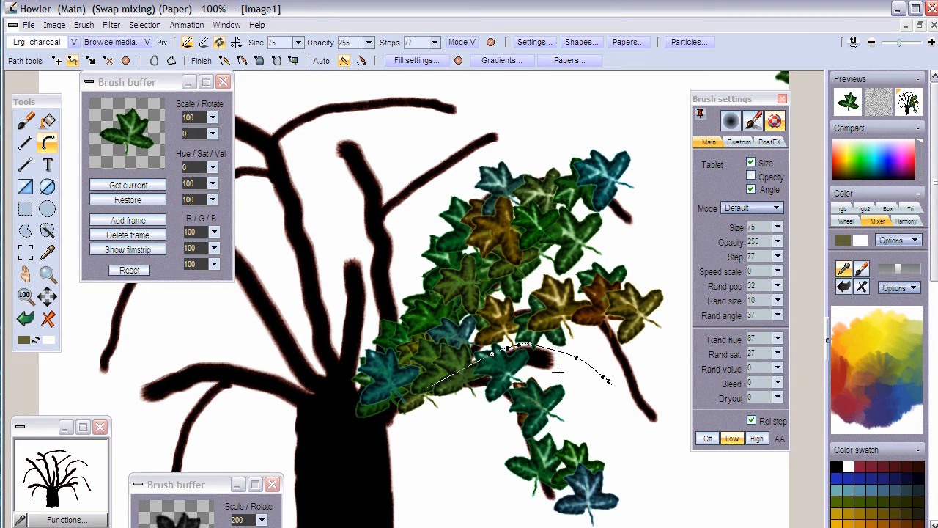
{"action": "mouse_move", "coordinate": [211, 133]}
{"action": "left_mouse_down"}
{"action": "mouse_move", "coordinate": [183, 150]}
{"action": "mouse_move", "coordinate": [271, 162]}
{"action": "left_mouse_up"}
{"action": "mouse_move", "coordinate": [381, 310]}
{"action": "left_mouse_down"}
{"action": "mouse_move", "coordinate": [385, 192]}
{"action": "mouse_move", "coordinate": [472, 136]}
{"action": "left_mouse_up"}
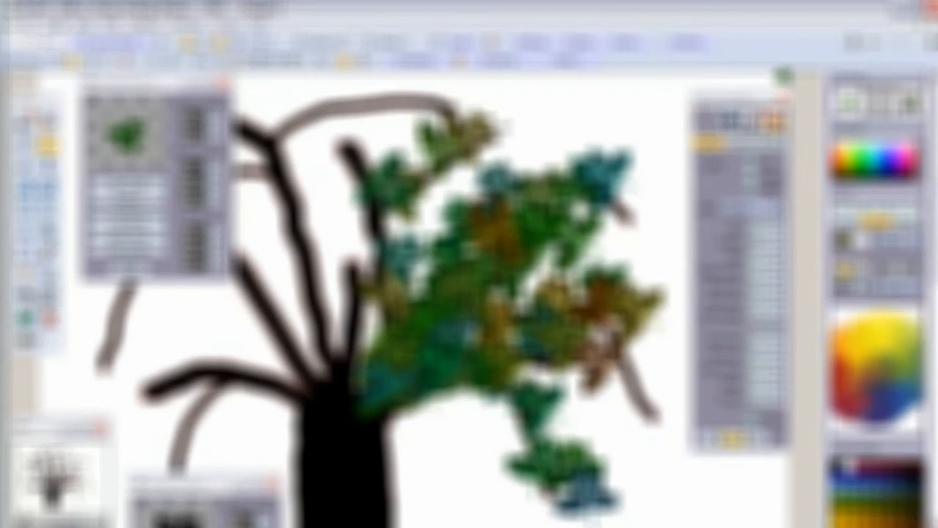